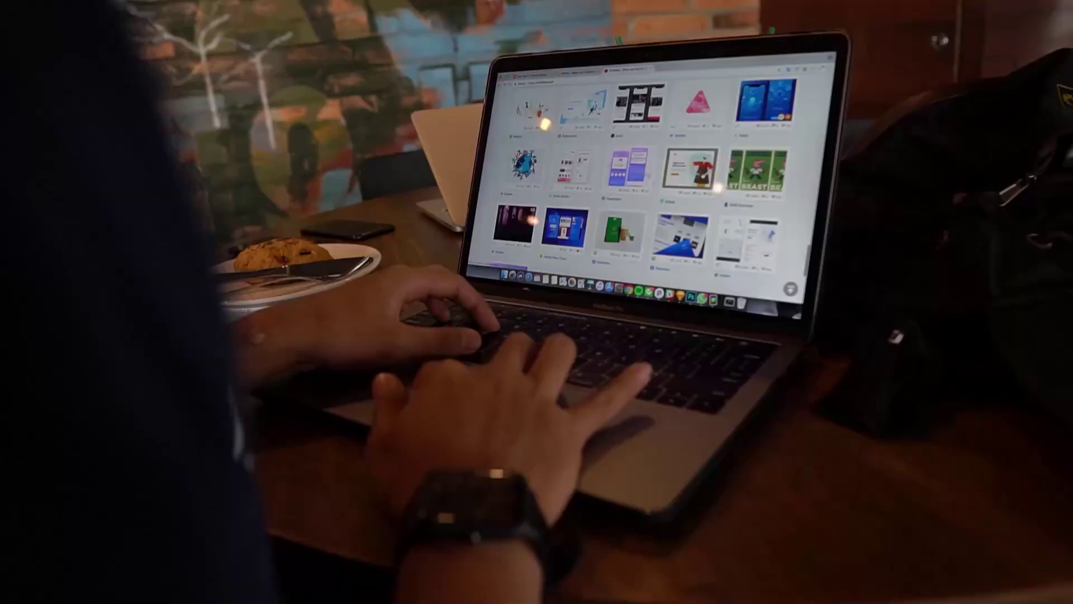
- Launch Brave and load squarespace.com from the address bar
scroll(643, 179, "down", 5)
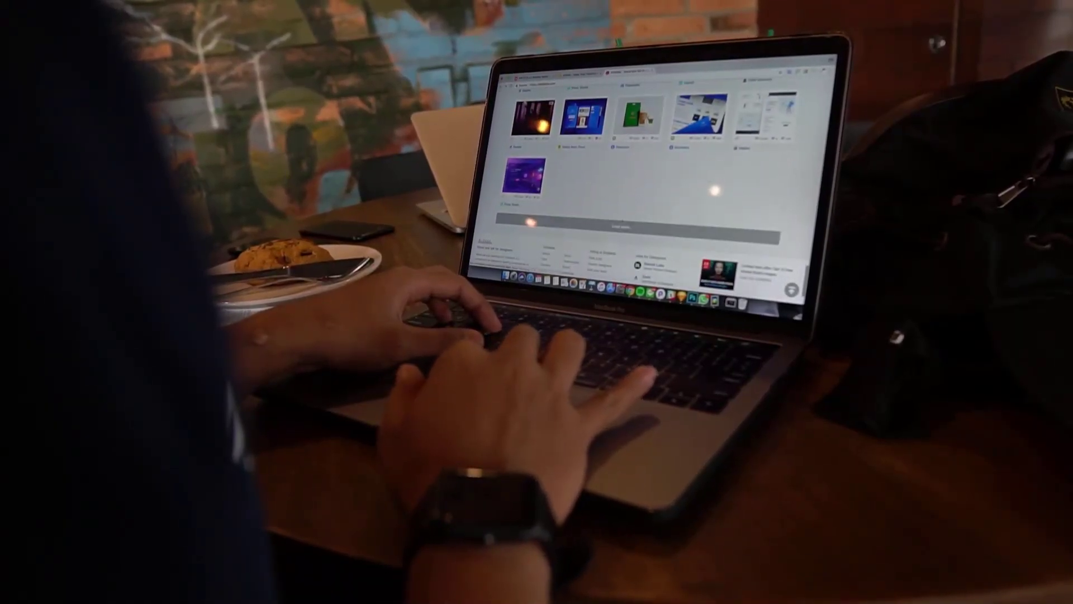
scroll(643, 179, "up", 2)
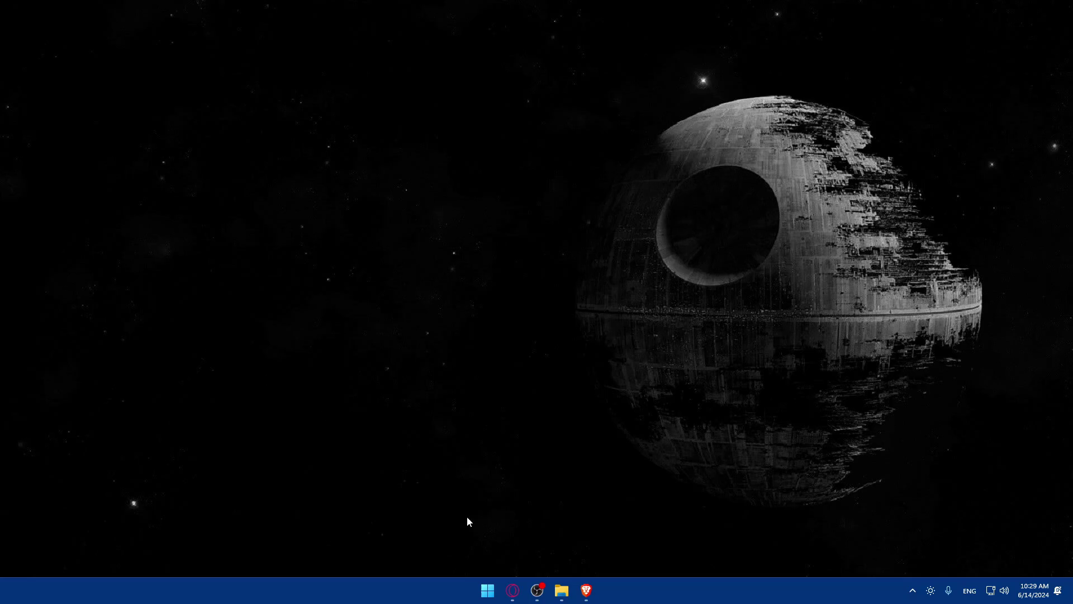
left_click(586, 589)
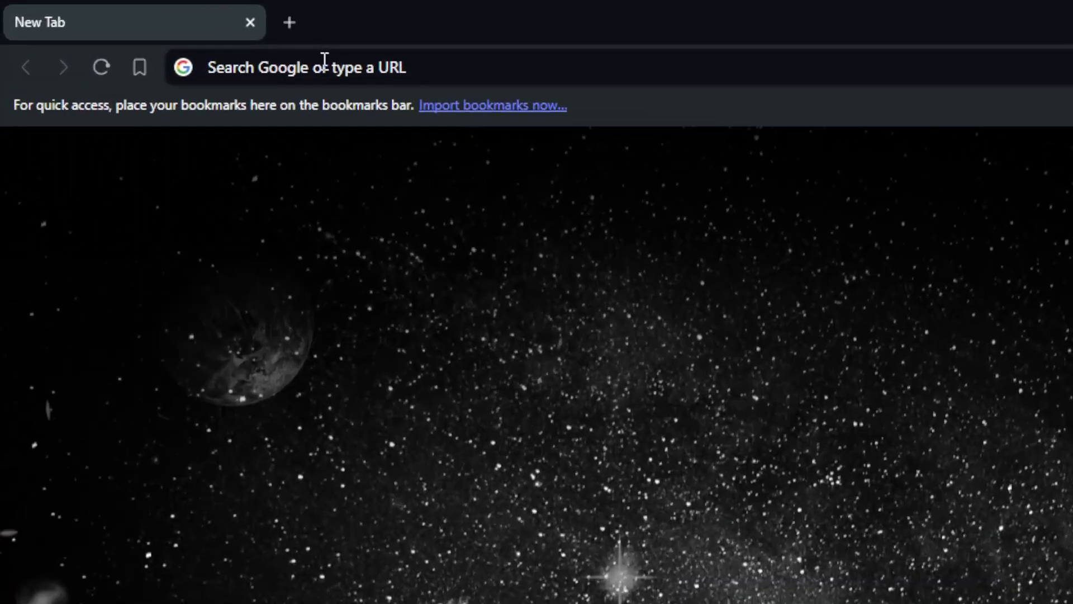
left_click(162, 32)
type("sq")
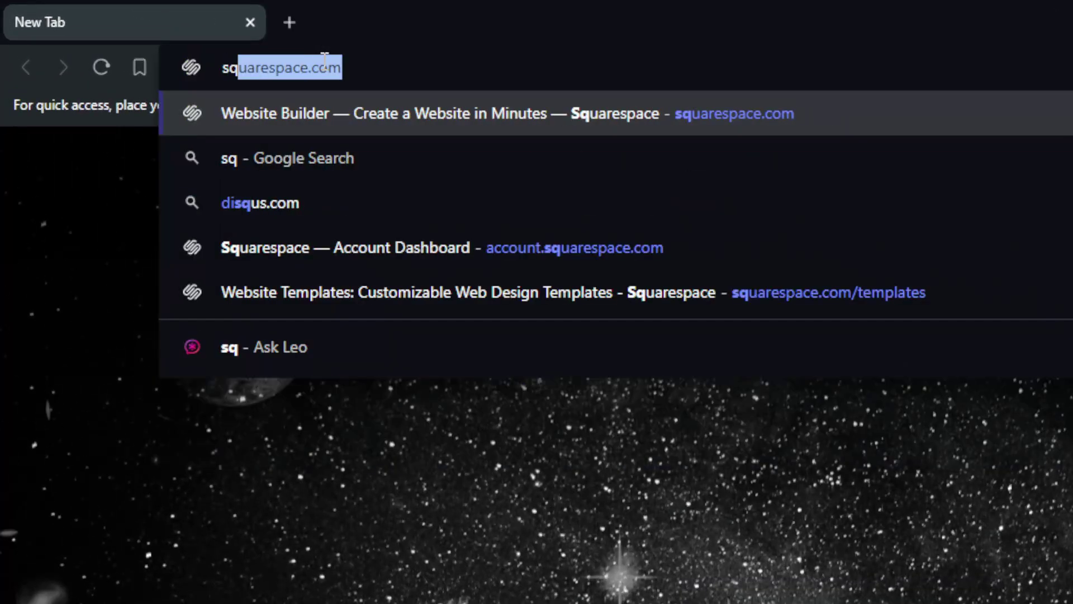
type("uaresap")
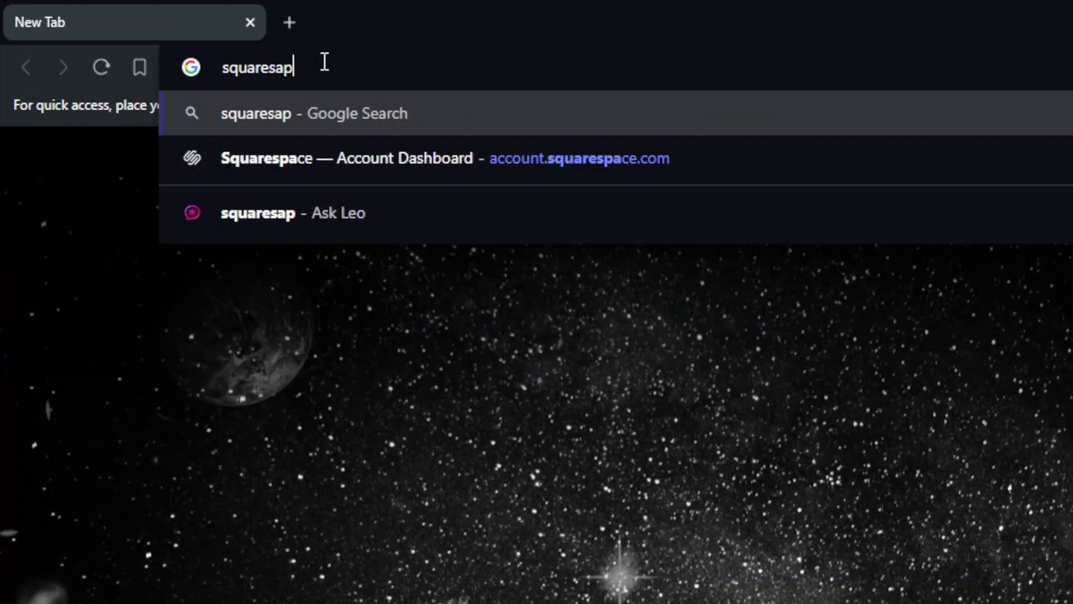
key("BackSpace")
key("BackSpace")
type("pace.")
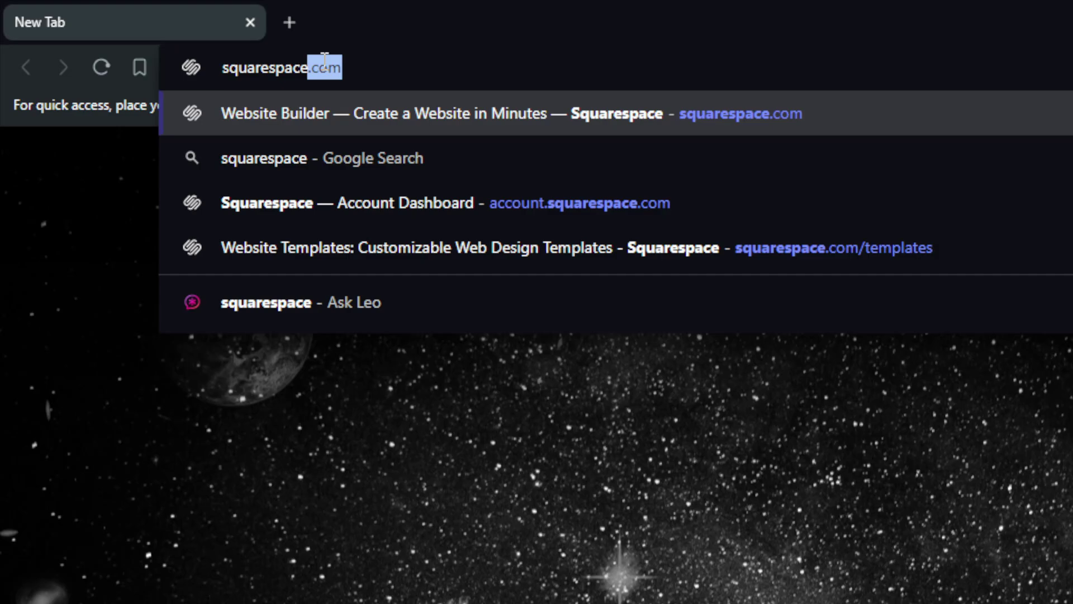
type("com")
key("Return")
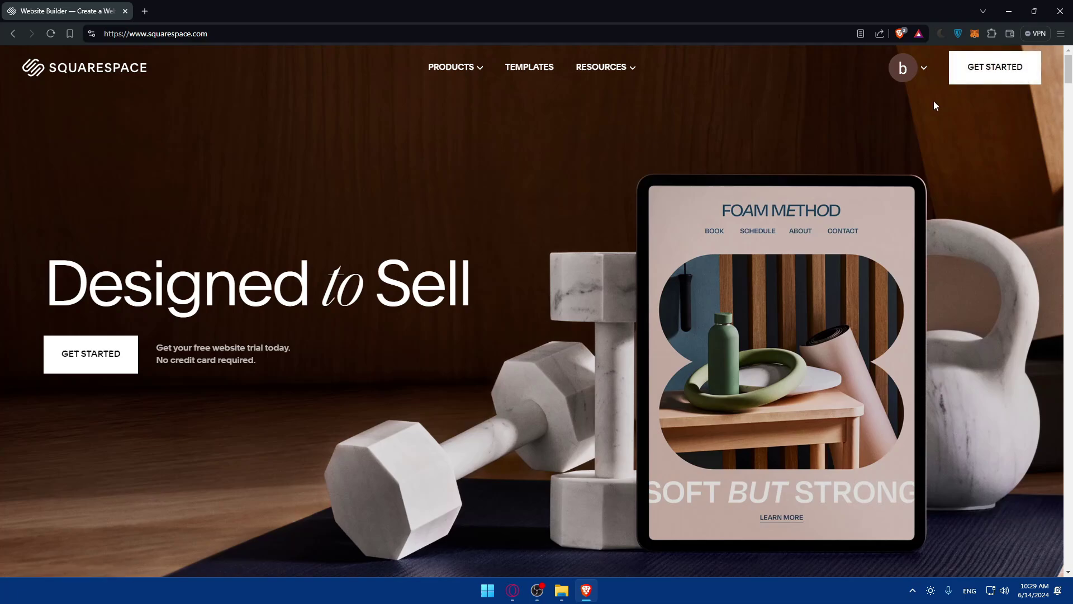
- Go to the Account Dashboard from the avatar menu and open the Omix website
left_click(908, 69)
left_click(896, 152)
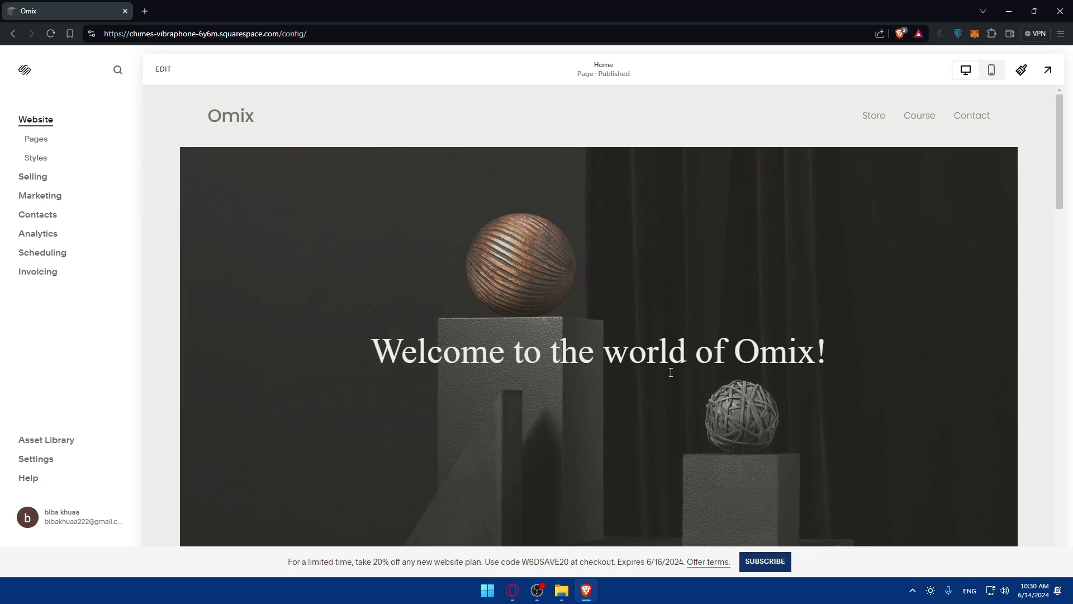
scroll(609, 395, "down", 6)
scroll(602, 393, "up", 6)
- Open Selling, then the Payments settings listing Stripe, PayPal, Square and USD currency
left_click(40, 177)
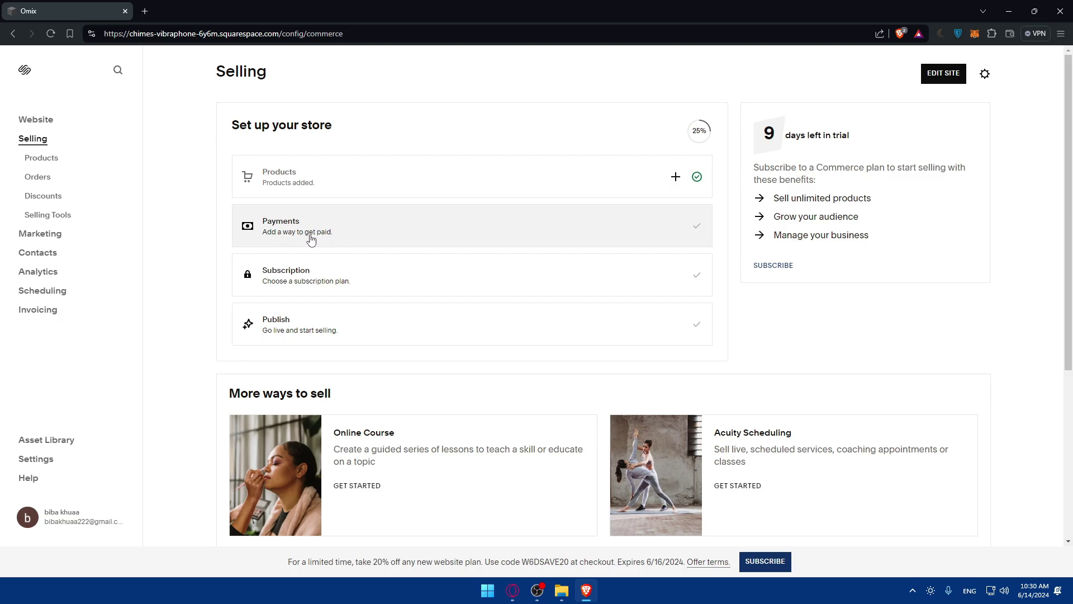
left_click(312, 239)
scroll(483, 224, "down", 1)
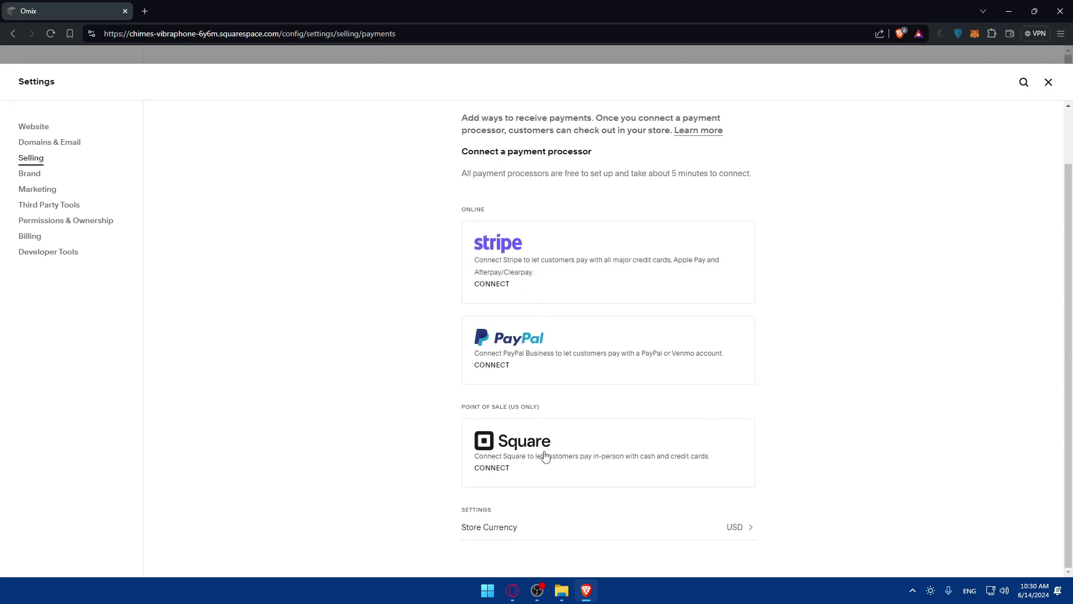
- Open Store Currency and browse the currency list, leaving it at US Dollar (USD)
left_click(515, 528)
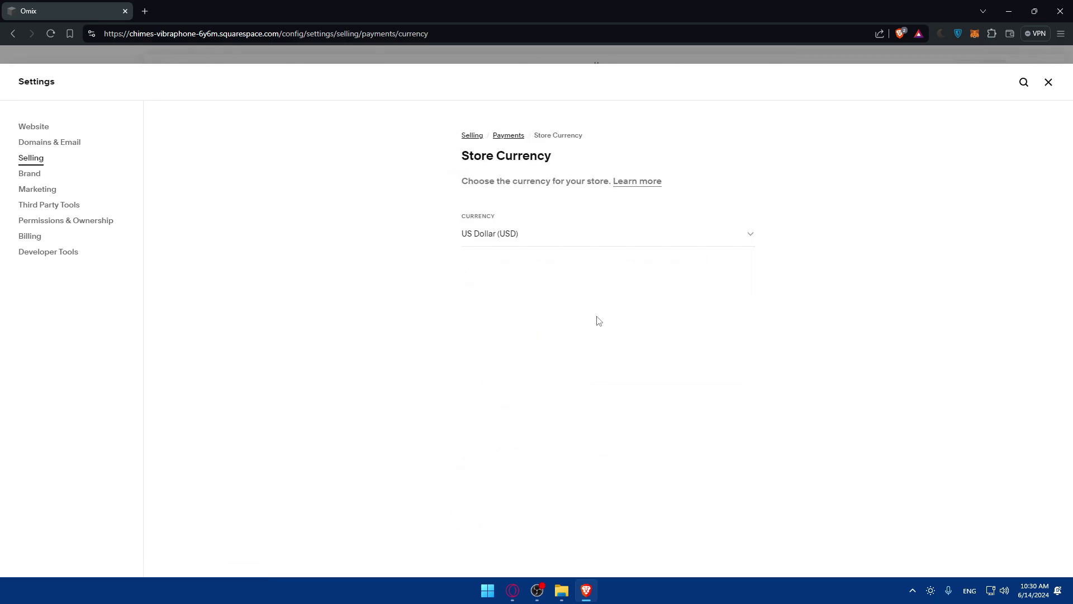
left_click(539, 240)
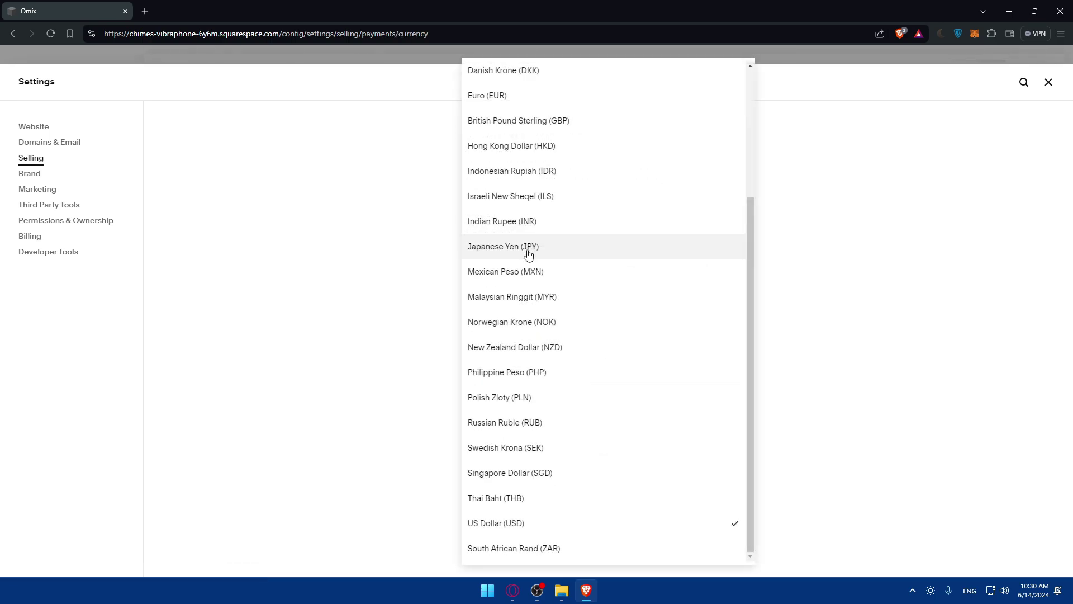
left_click(347, 274)
left_click(506, 235)
left_click(414, 248)
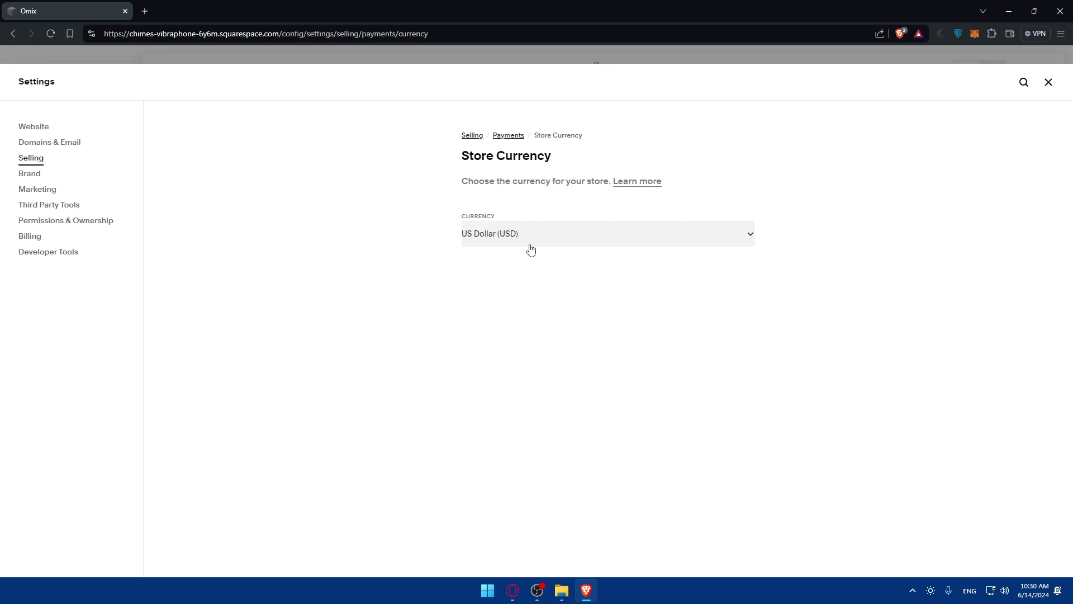
left_click(539, 240)
scroll(551, 206, "up", 4)
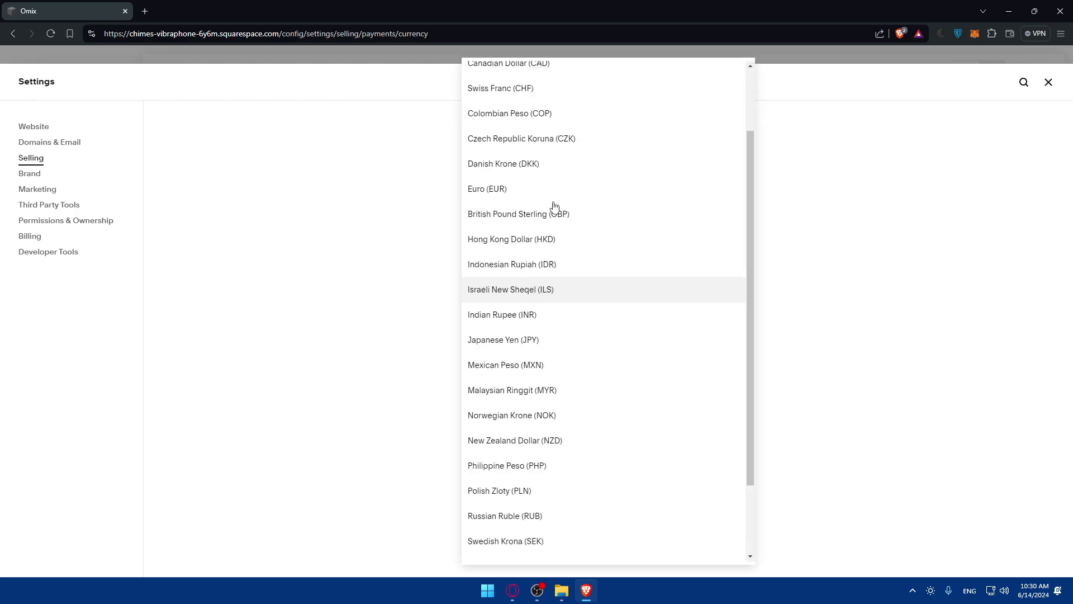
scroll(525, 117, "down", 4)
scroll(555, 195, "up", 4)
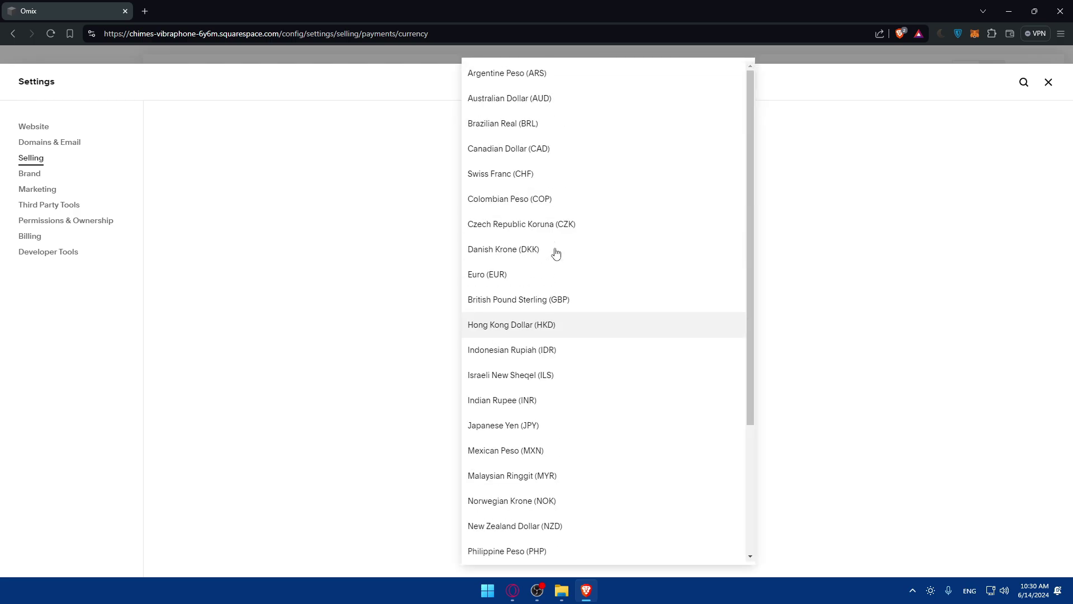
scroll(537, 247, "down", 4)
left_click(408, 273)
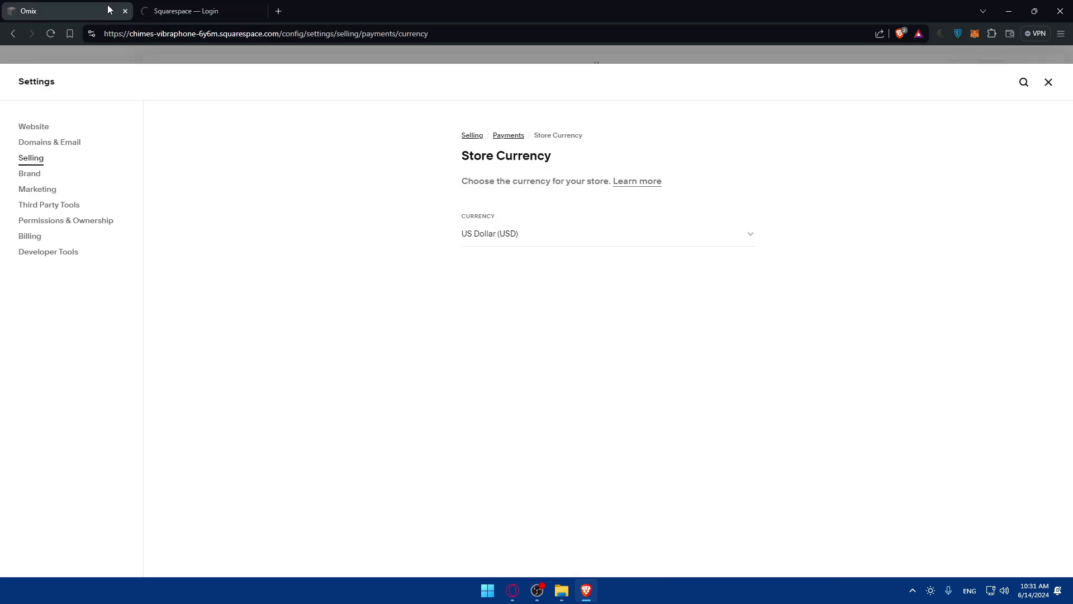
- Browse the store's currency list again without changing it from USD
left_click(523, 232)
left_click(385, 253)
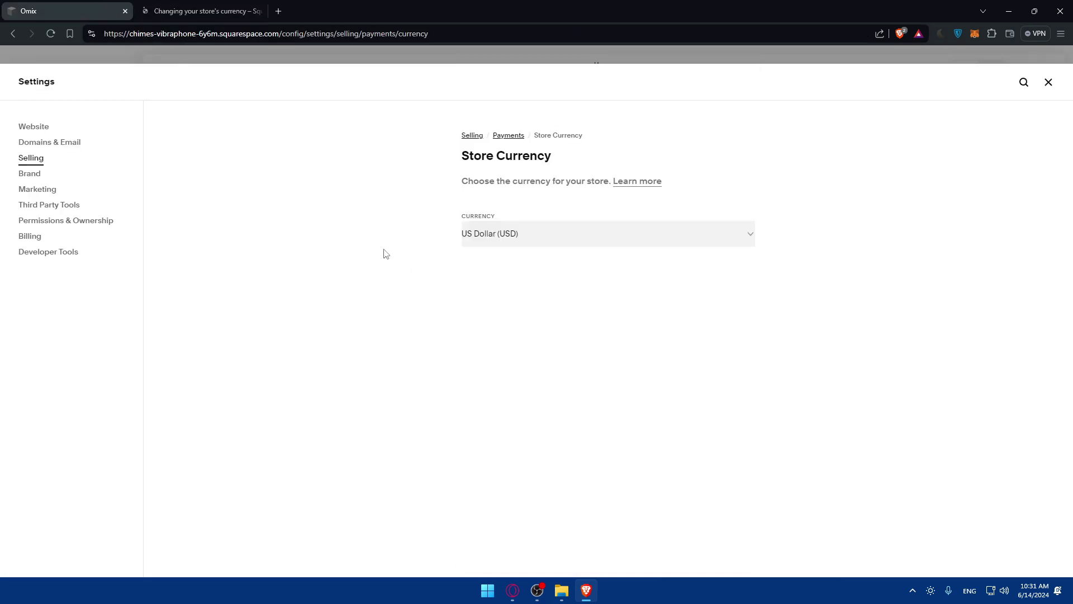
left_click(539, 234)
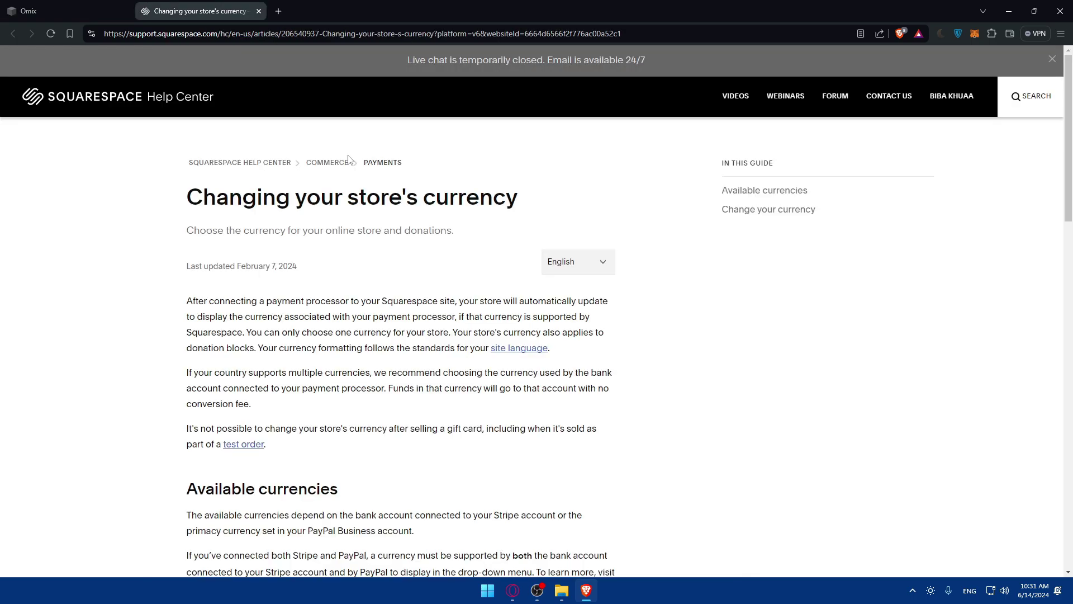
scroll(356, 190, "down", 3)
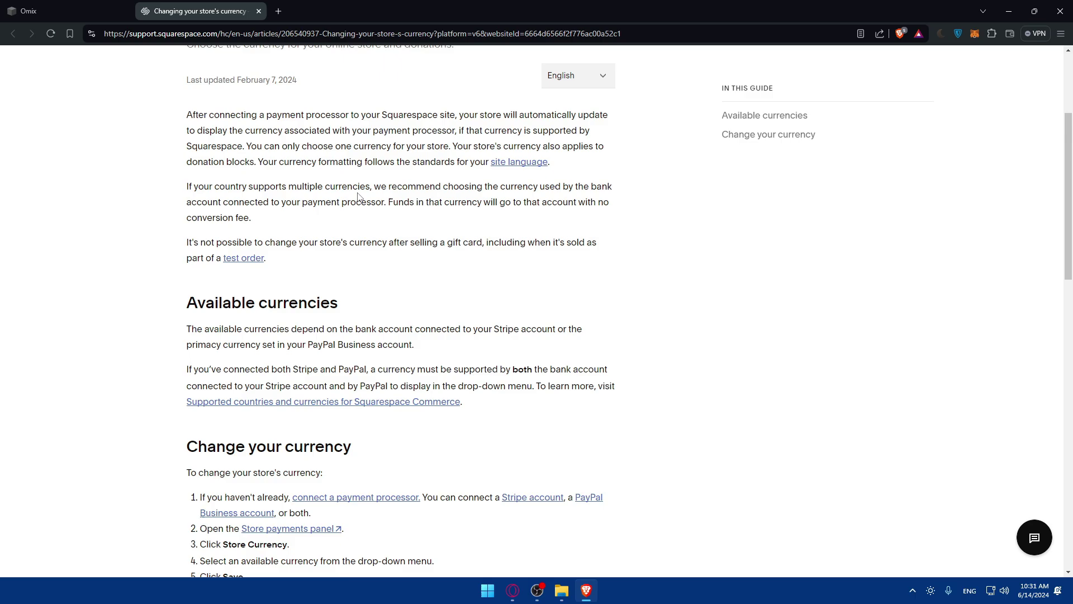
scroll(360, 198, "up", 3)
scroll(372, 202, "down", 5)
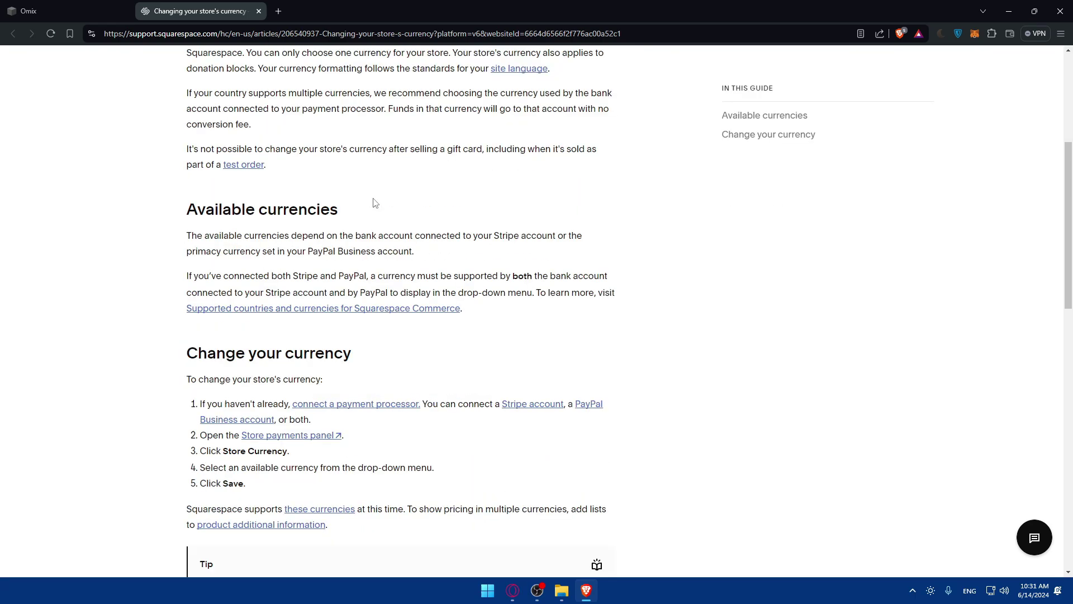
scroll(375, 203, "up", 5)
scroll(373, 202, "down", 8)
scroll(371, 201, "up", 8)
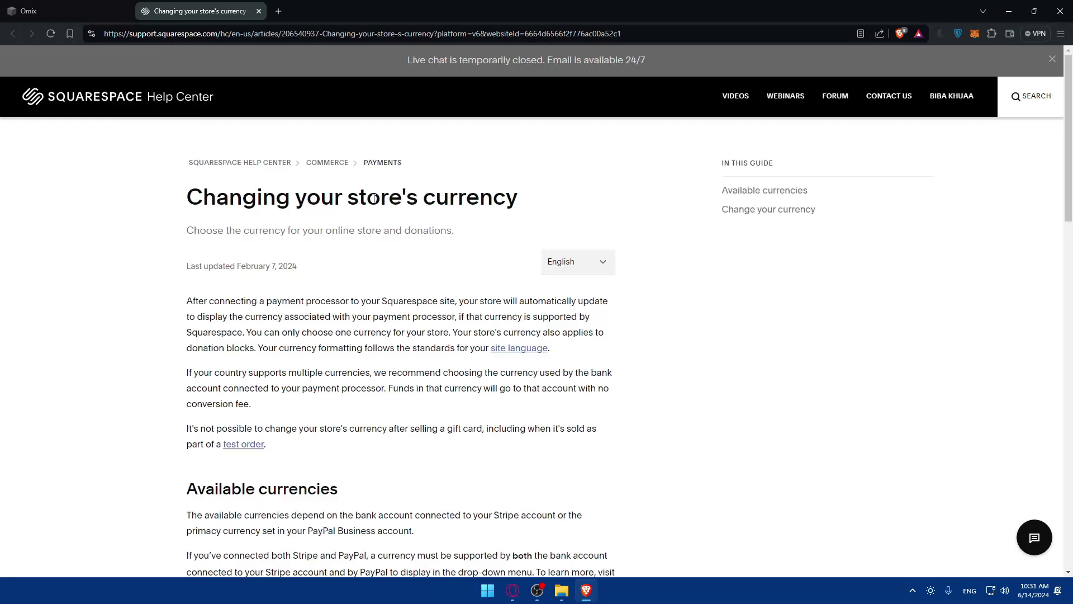
- Read the 'Changing your store's currency' article, comparing it with the currency list in the Omix tab
left_click(105, 5)
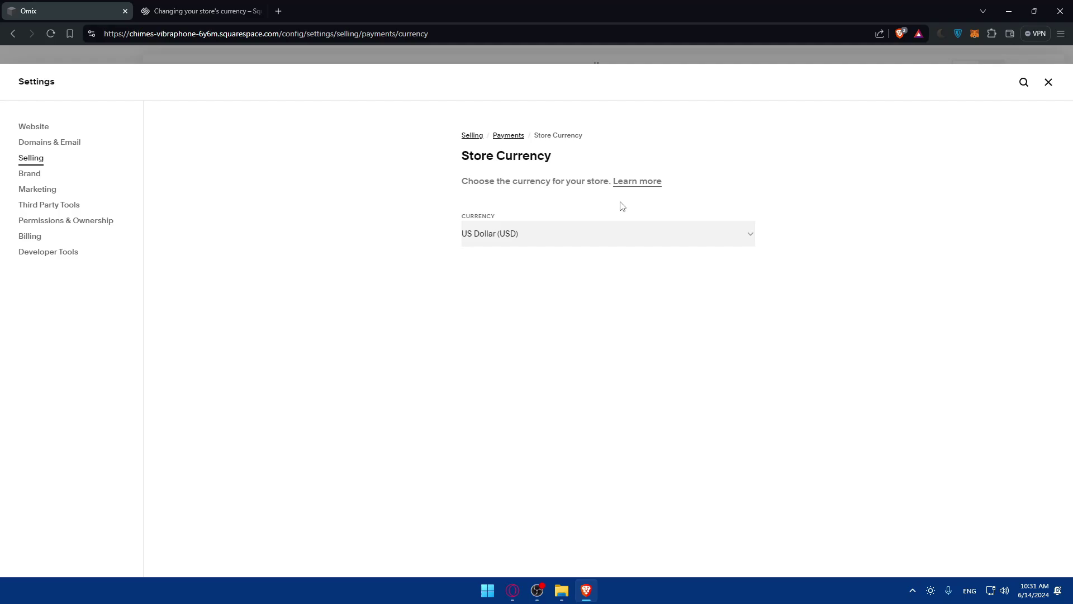
left_click(232, 6)
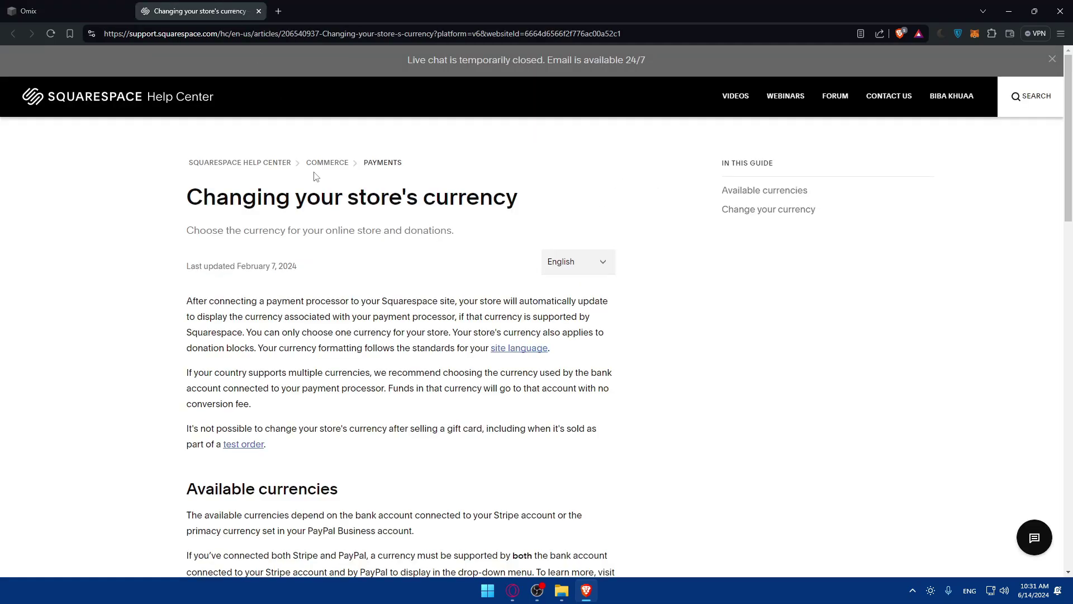
scroll(316, 179, "down", 3)
scroll(327, 267, "down", 3)
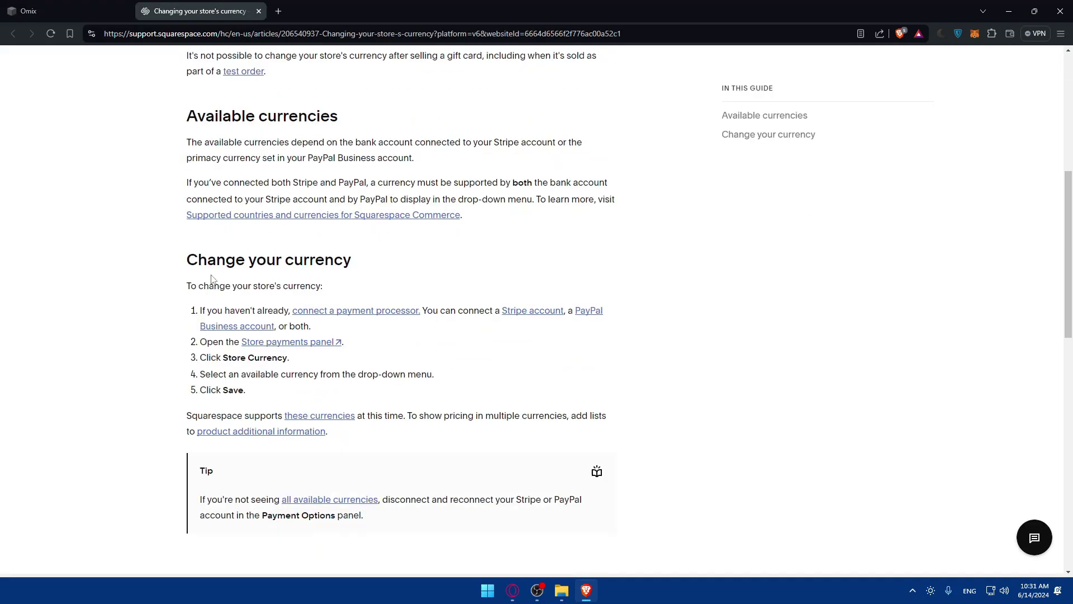
left_click_drag(180, 264, 390, 263)
left_click(354, 272)
key("ctrl+shift+Tab")
left_click(547, 232)
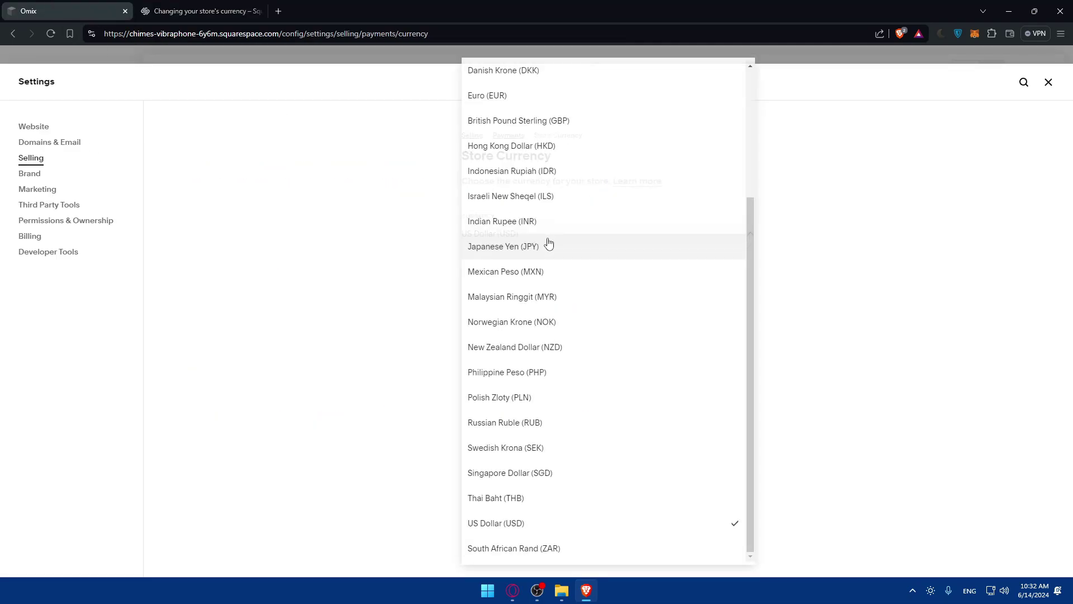
left_click(429, 233)
left_click(202, 5)
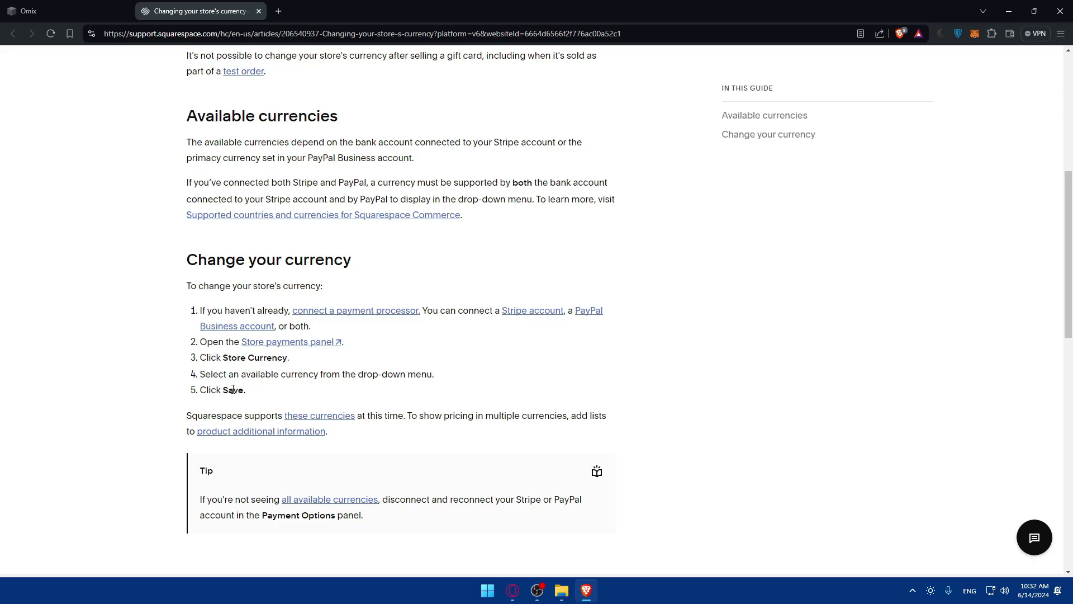
- Open the linked article on supported currencies, then return to the currency article
left_click_drag(188, 418, 362, 420)
left_click(344, 416)
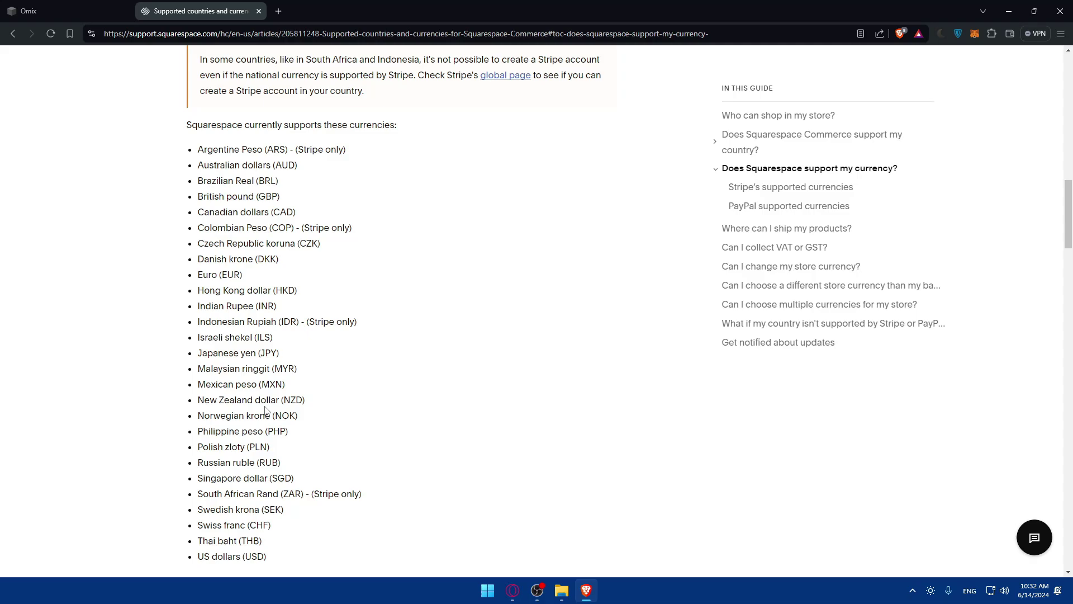
scroll(265, 411, "up", 15)
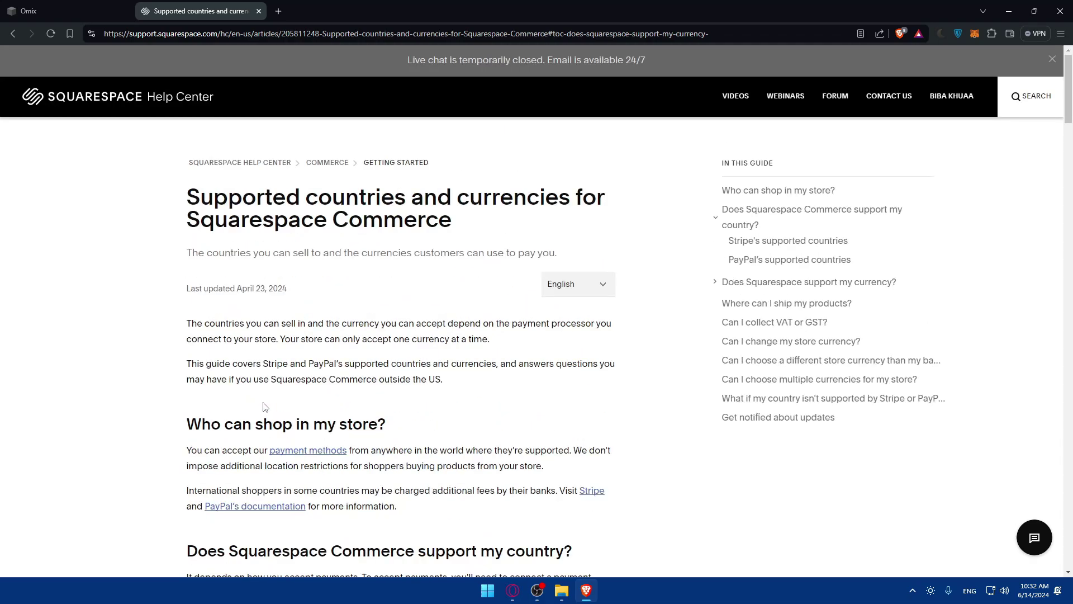
key("alt+Left")
- Find the tip about adding currency lists to product additional information
scroll(365, 393, "down", 10)
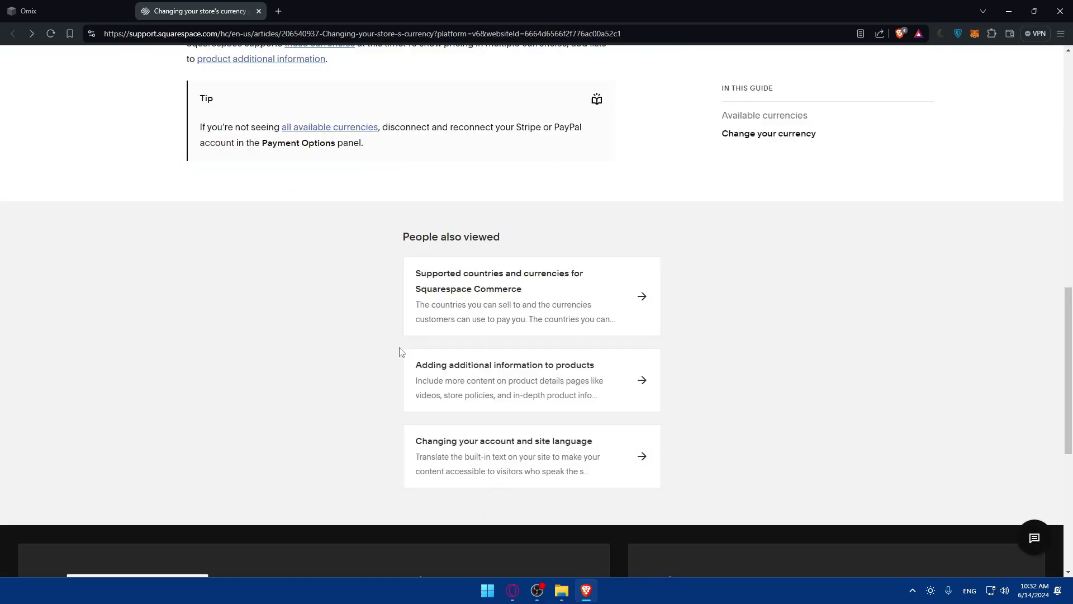
scroll(399, 352, "up", 6)
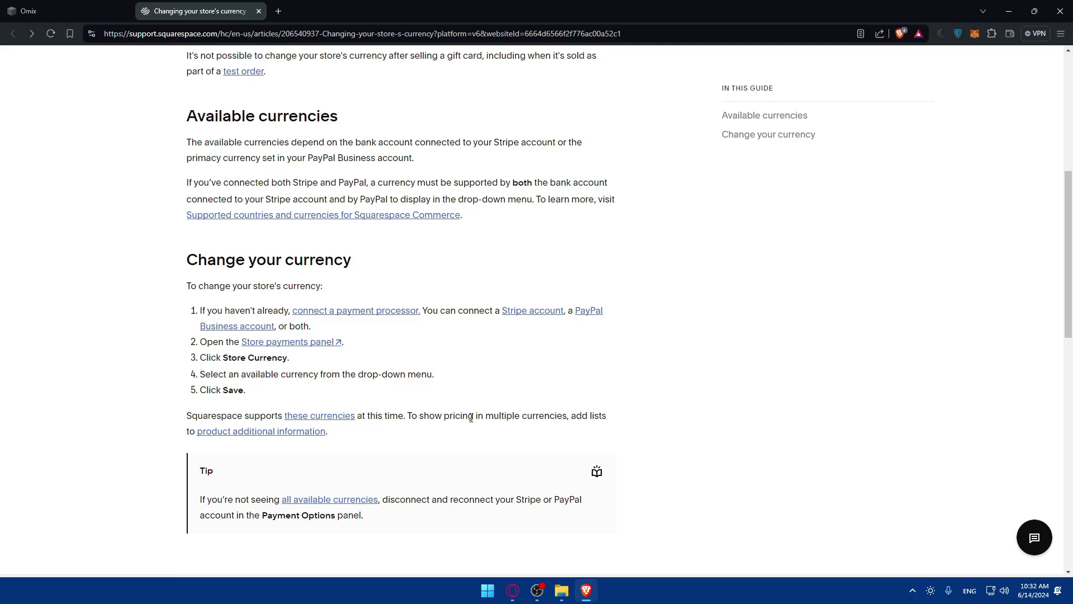
left_click_drag(570, 416, 615, 428)
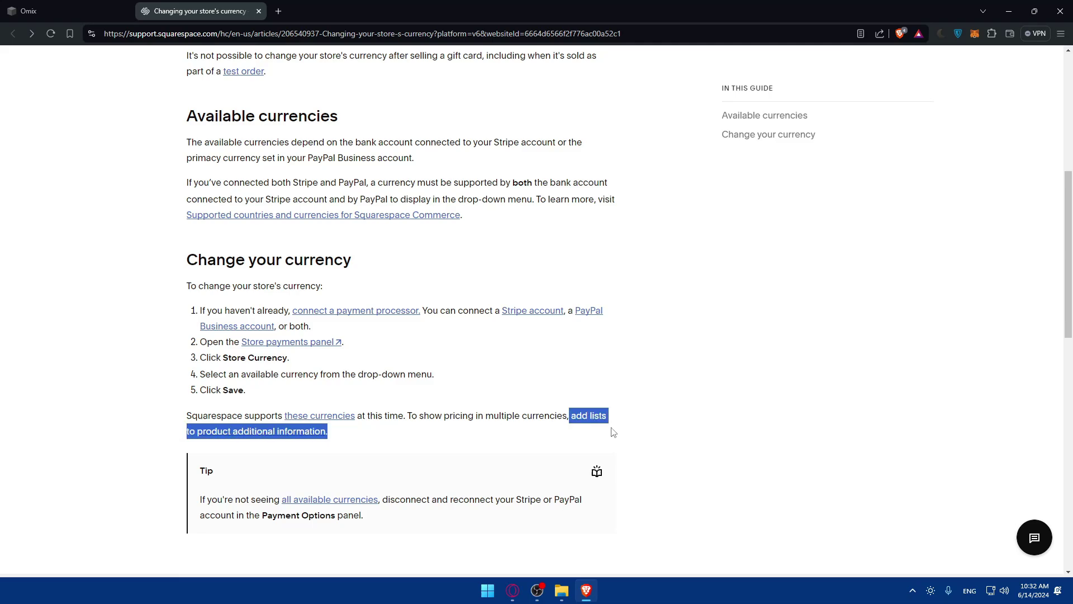
left_click(614, 428)
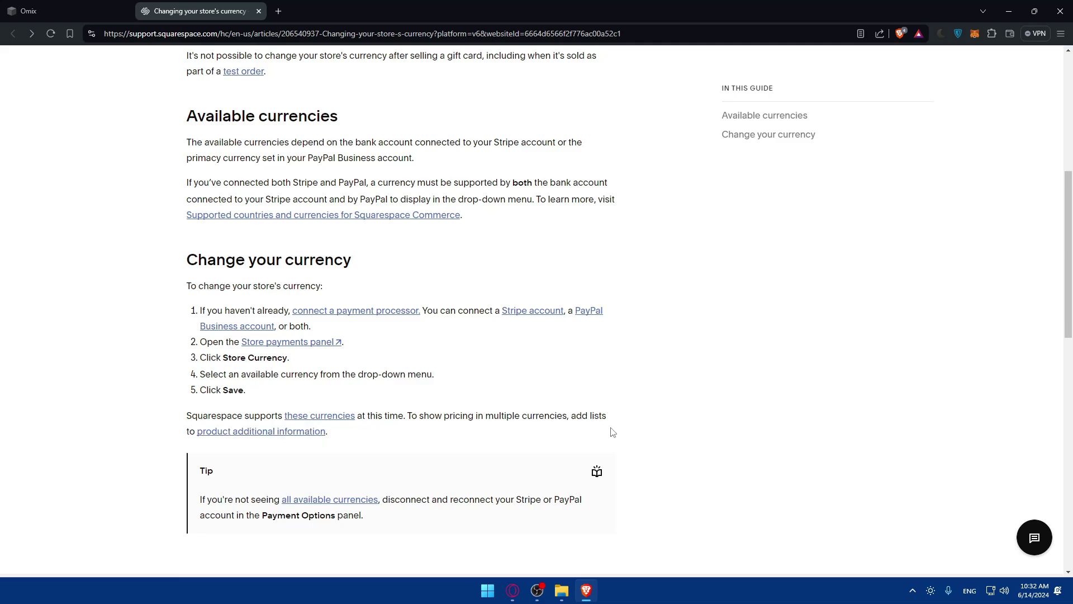
- Open 'Adding additional information to products' and read its uses, such as product videos
left_click(281, 441)
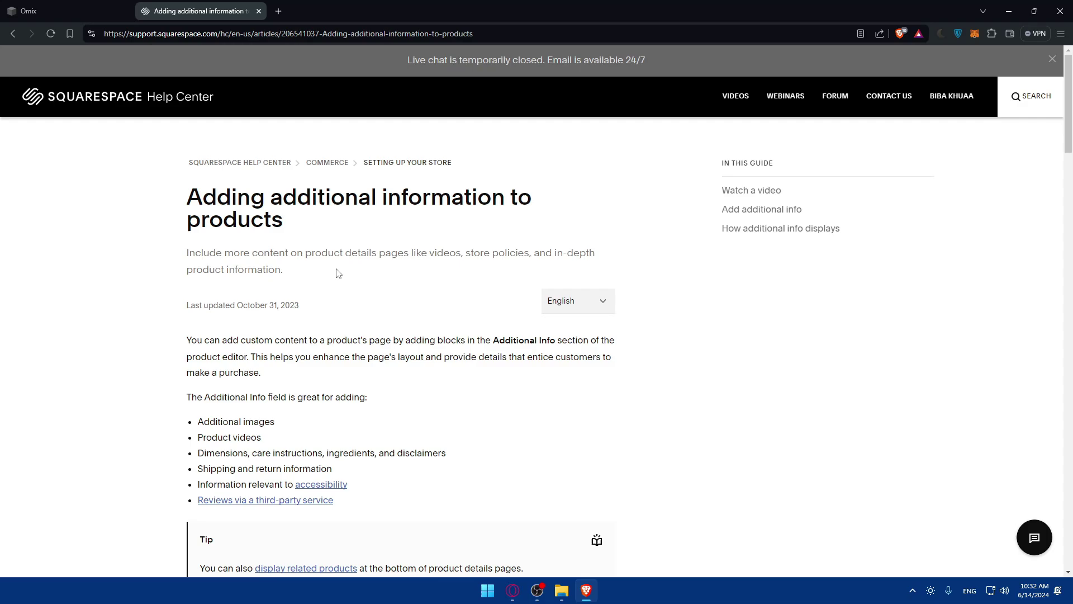
scroll(337, 278, "down", 2)
left_click_drag(186, 248, 323, 247)
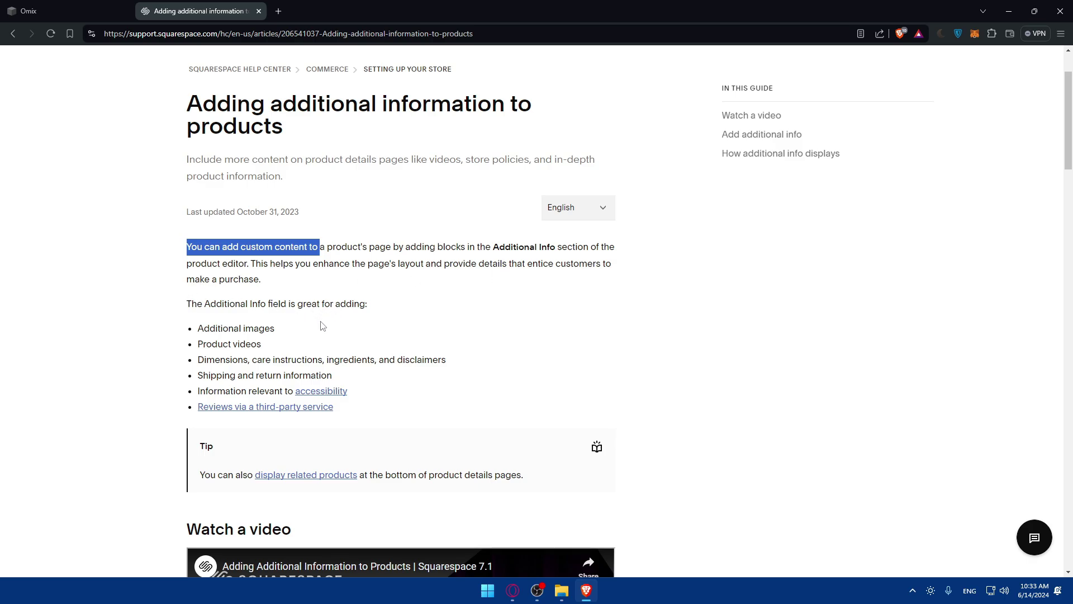
left_click_drag(203, 327, 198, 350)
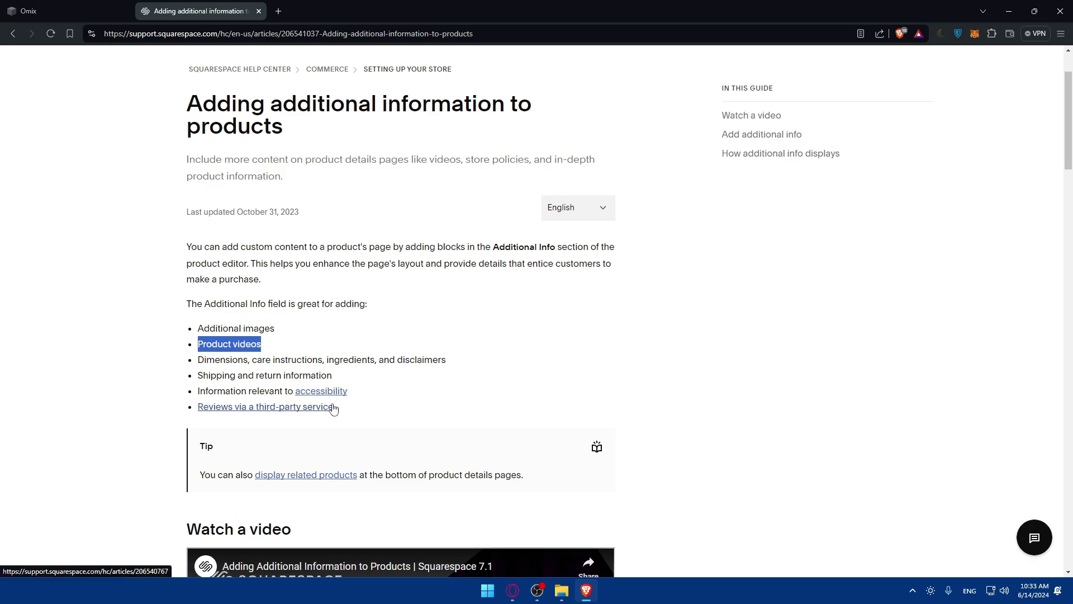
scroll(333, 408, "down", 2)
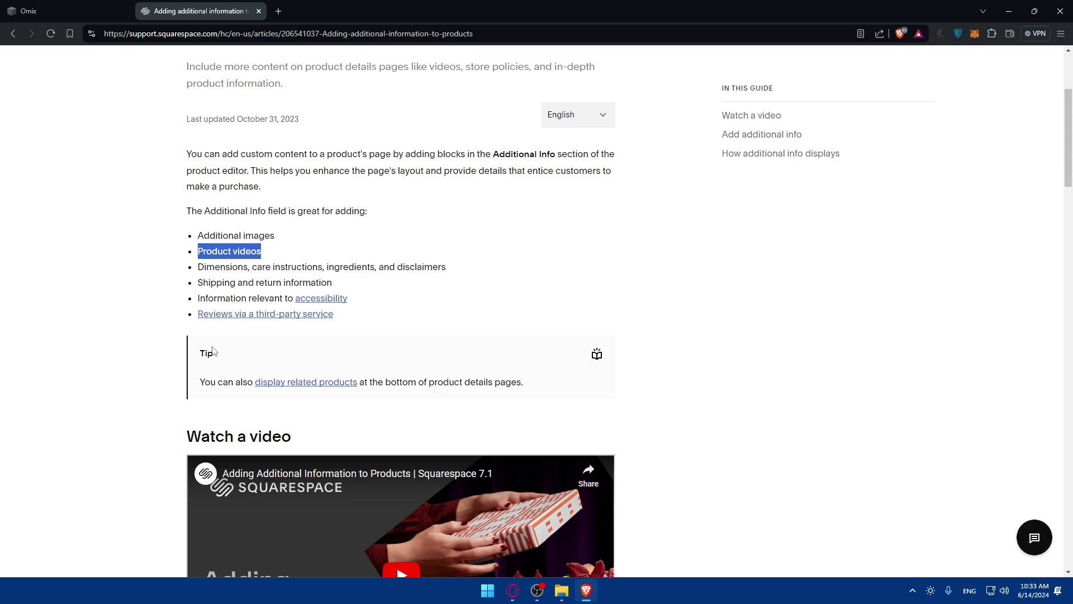
scroll(212, 351, "down", 10)
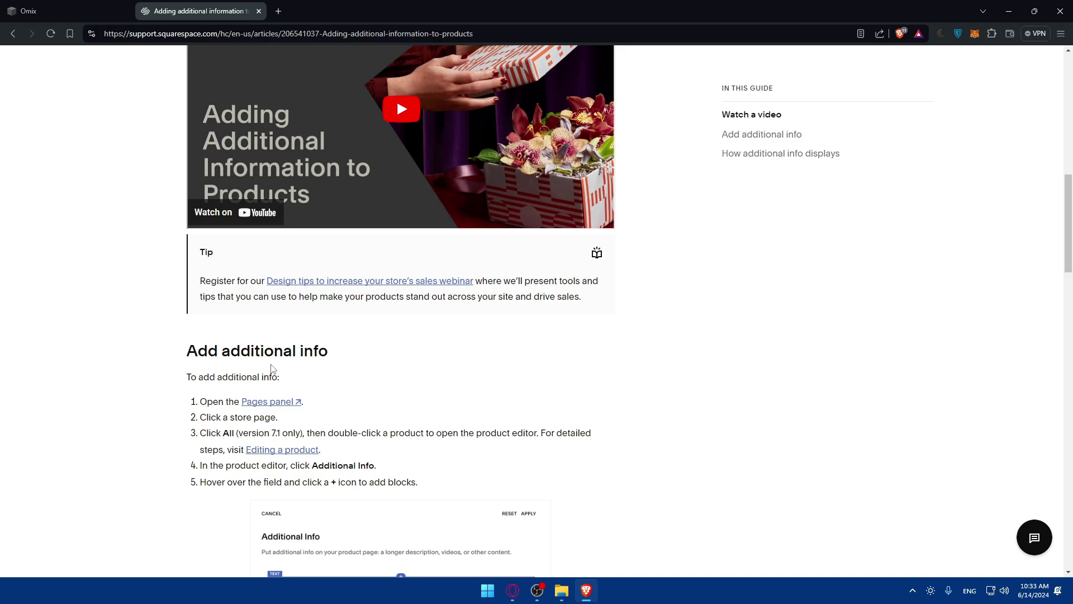
scroll(272, 369, "down", 5)
scroll(260, 414, "up", 13)
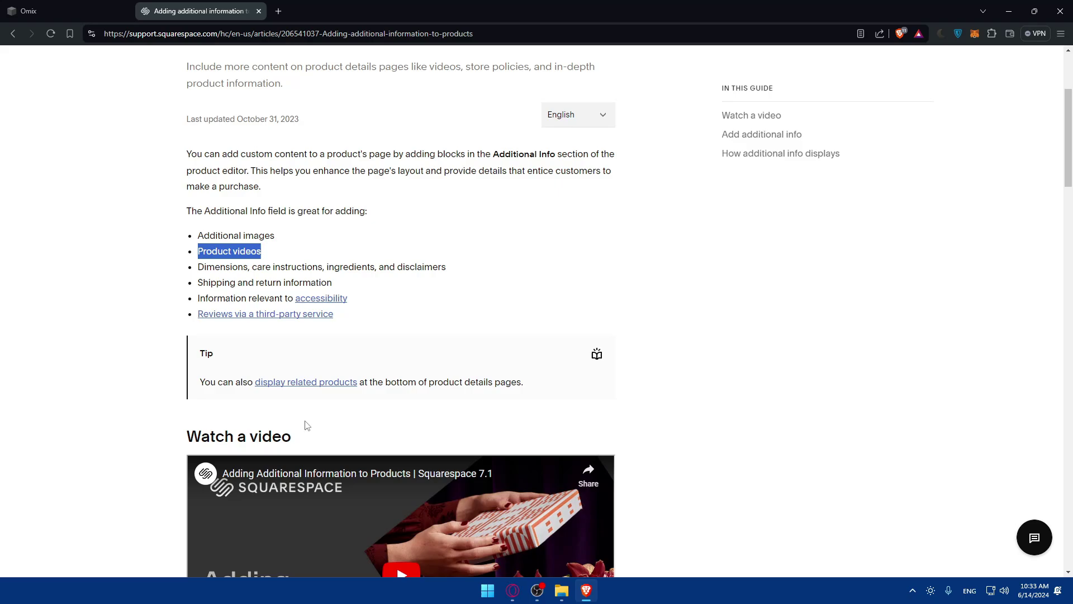
scroll(306, 427, "up", 3)
- In the Omix tab, close settings and open the 'test' product's Additional Info from Selling > Products
left_click(111, 7)
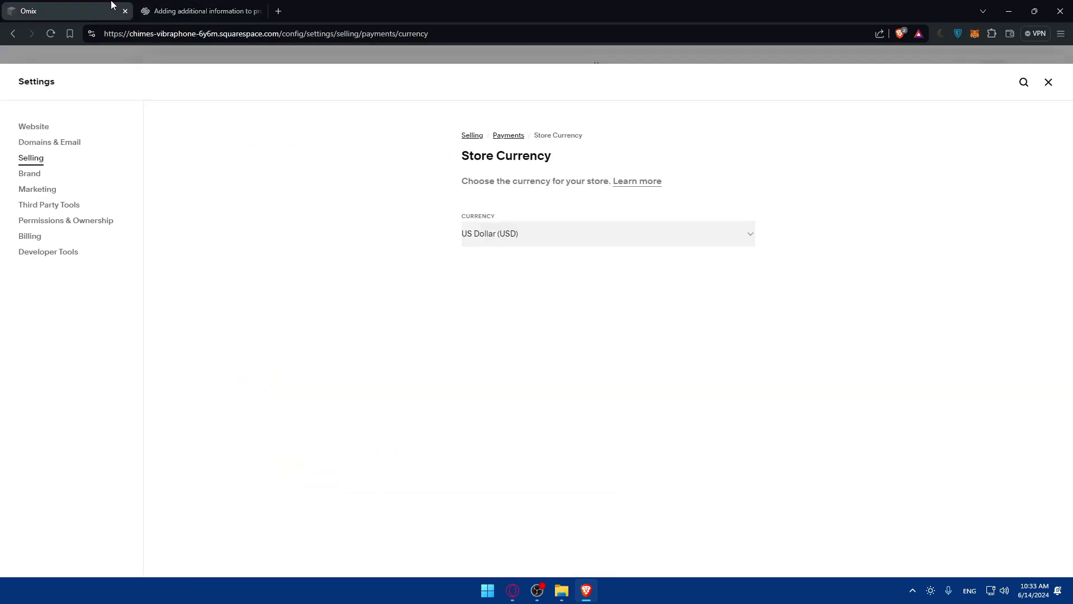
left_click(1048, 82)
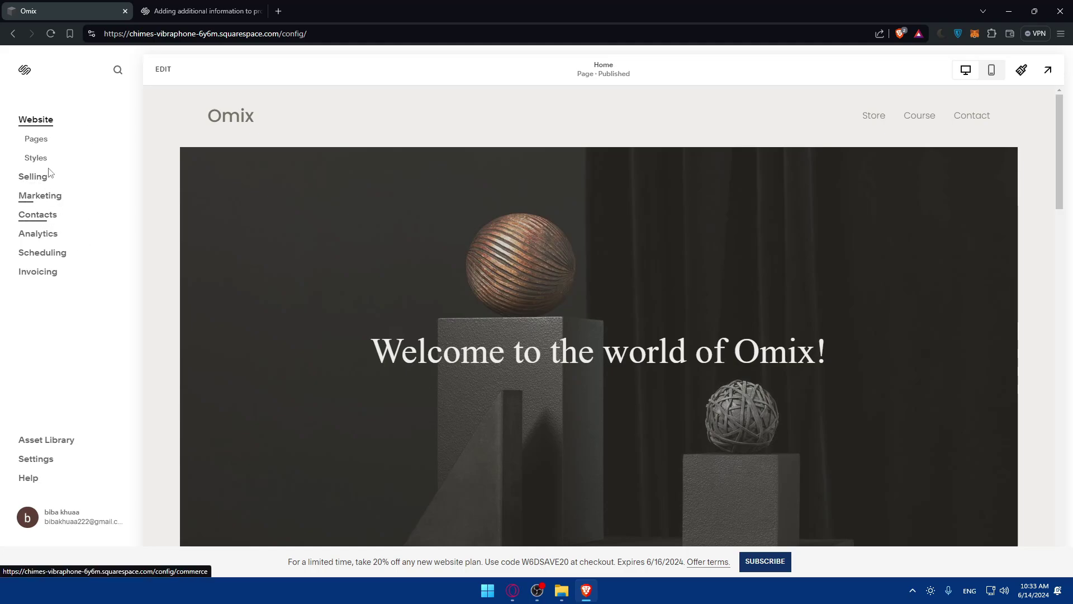
left_click(37, 182)
left_click(39, 160)
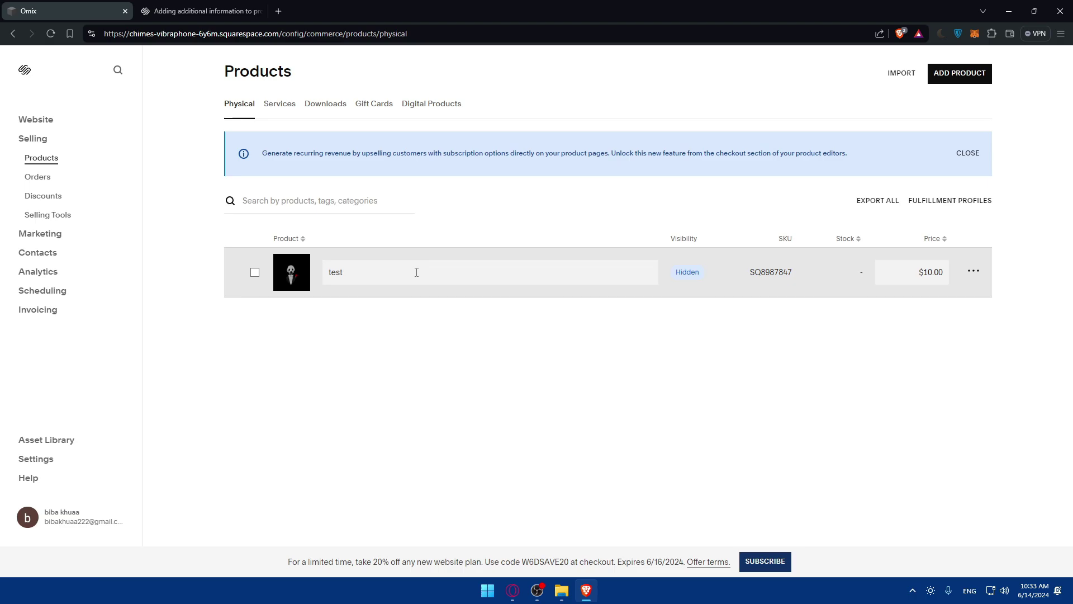
left_click(304, 272)
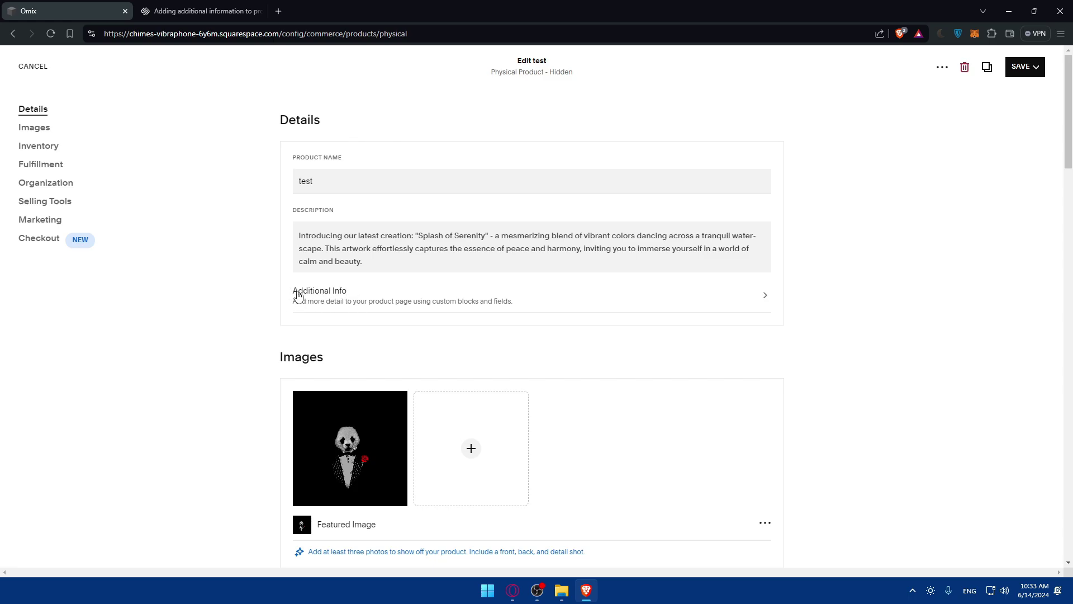
left_click(324, 292)
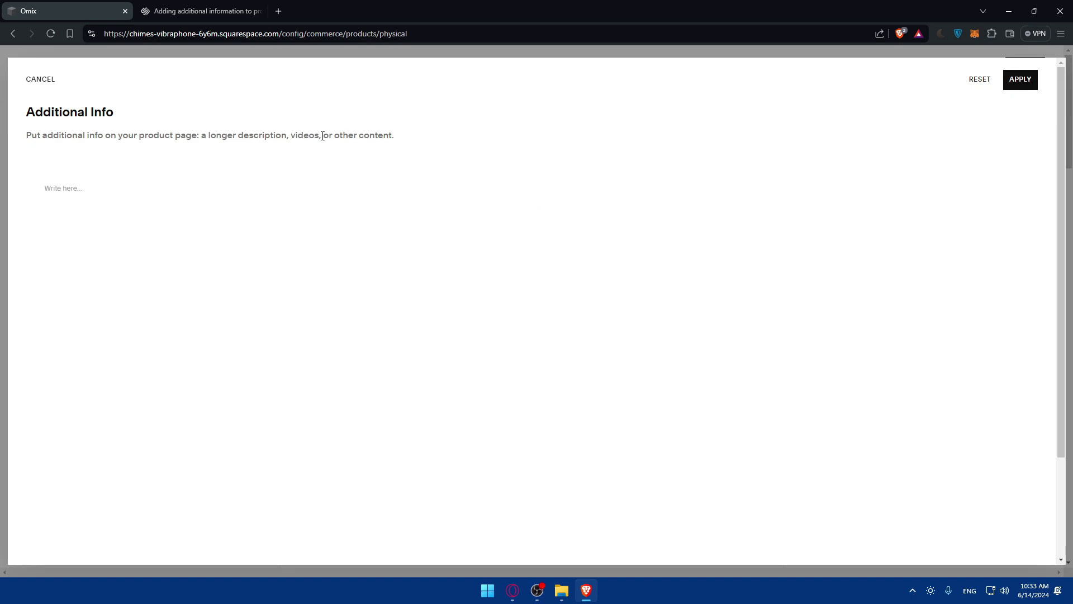
left_click(79, 194)
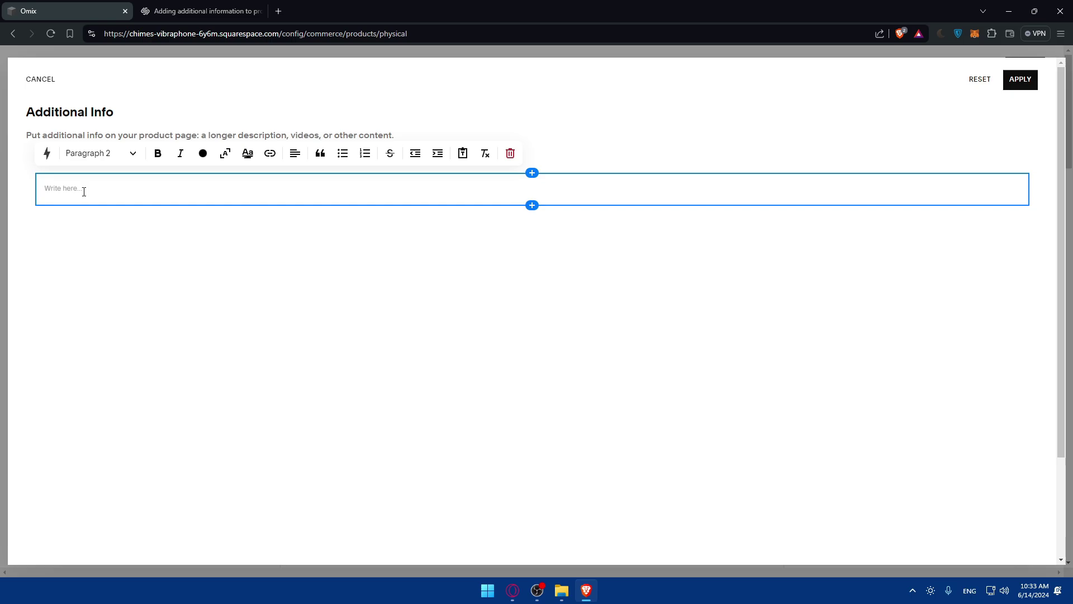
left_click(532, 205)
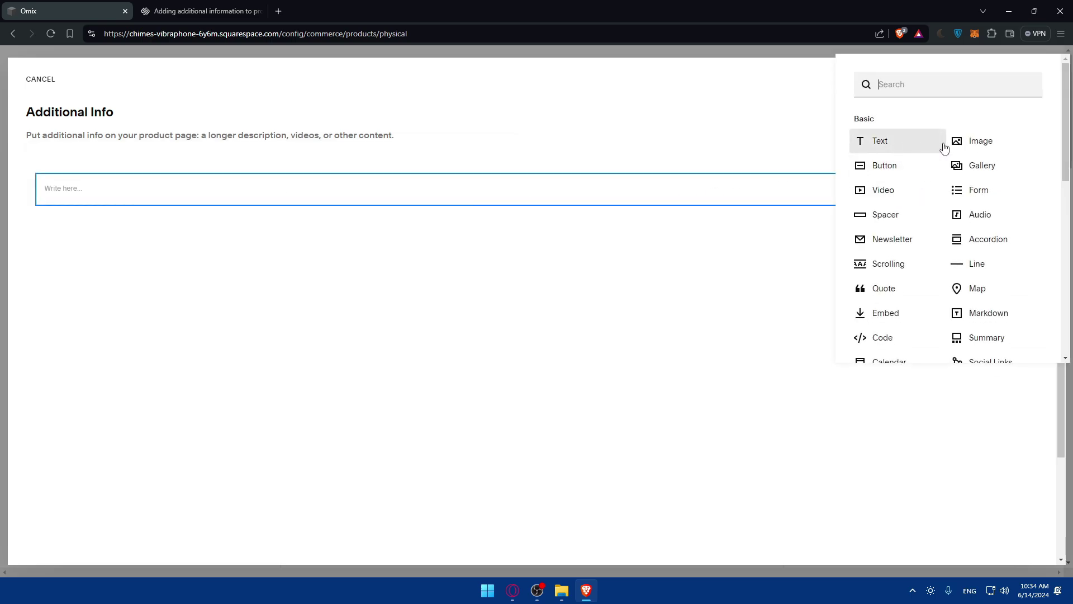
scroll(917, 192, "down", 5)
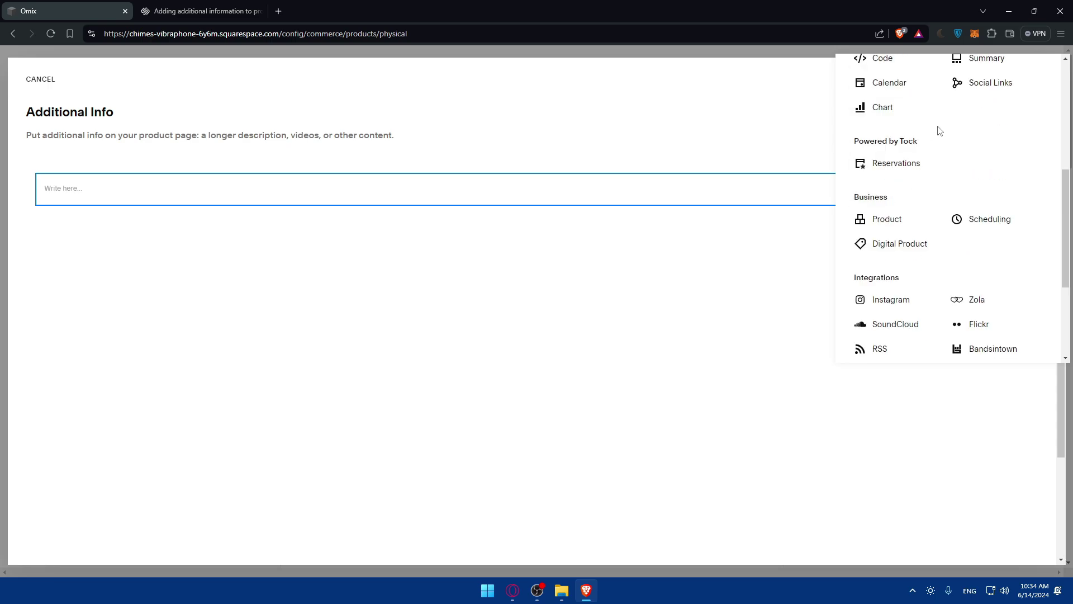
scroll(956, 229, "down", 2)
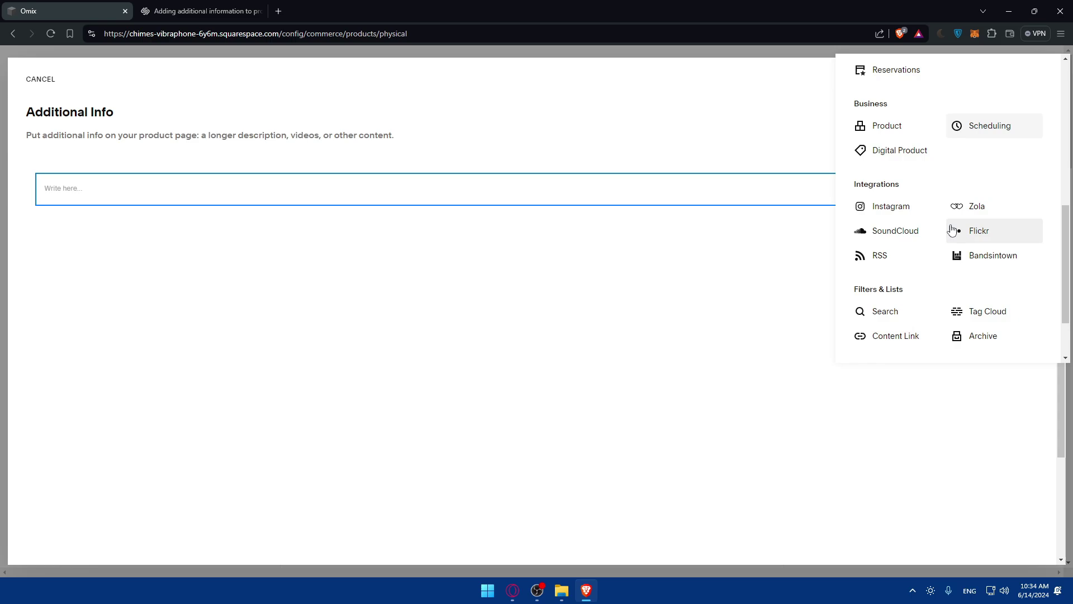
scroll(909, 238, "down", 2)
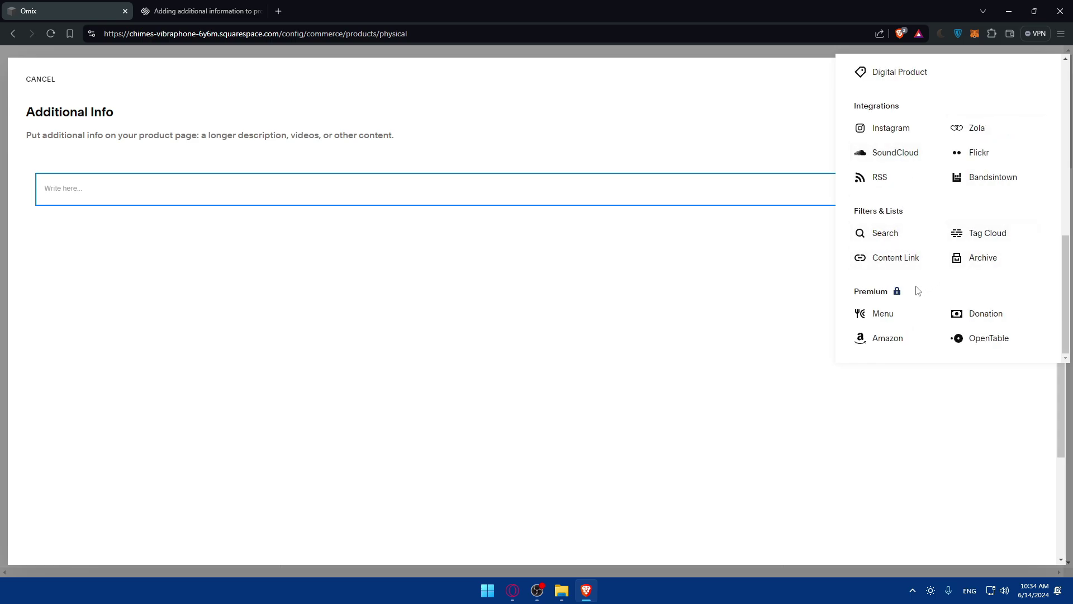
- Close the Additional Info editor and leave the product editor without saving
left_click(628, 330)
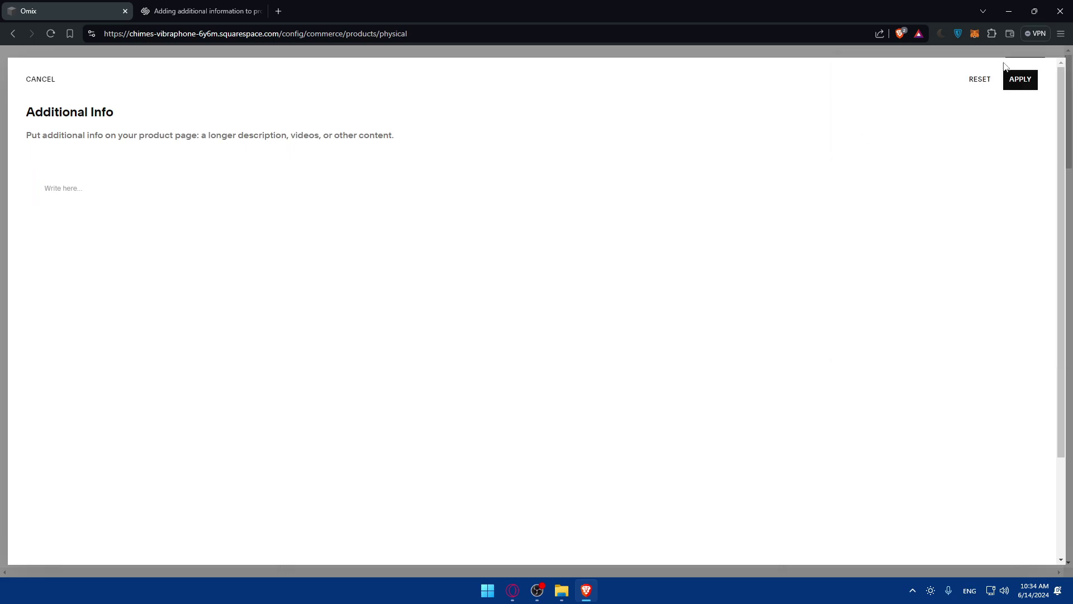
left_click(980, 80)
left_click(562, 333)
left_click(1011, 83)
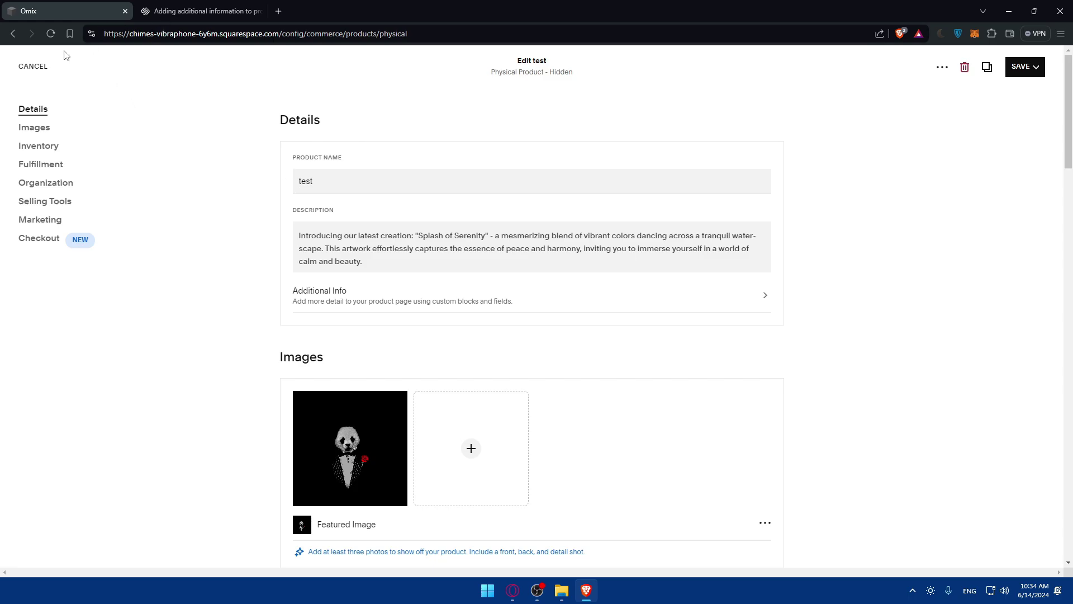
left_click(34, 67)
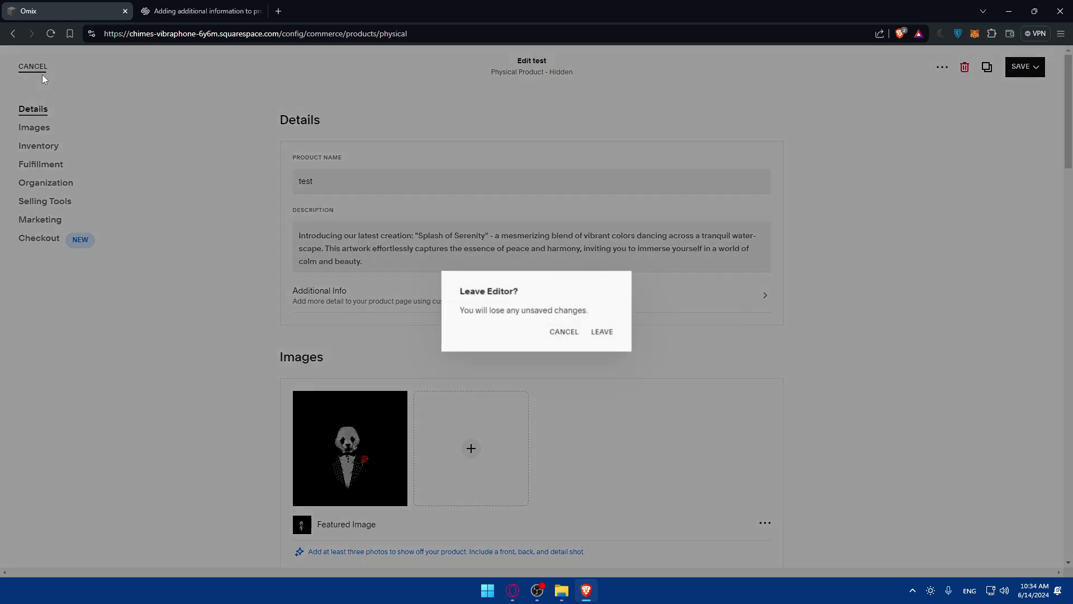
left_click(602, 333)
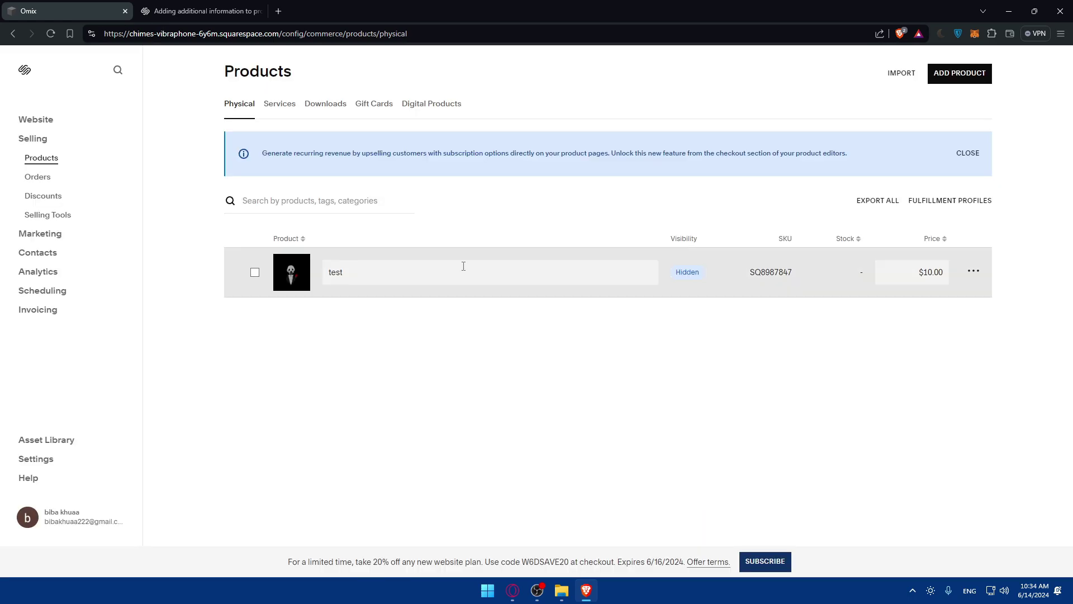
- In Payments, try PayPal twice past the trial-mode warning, then start connecting Stripe
left_click(39, 140)
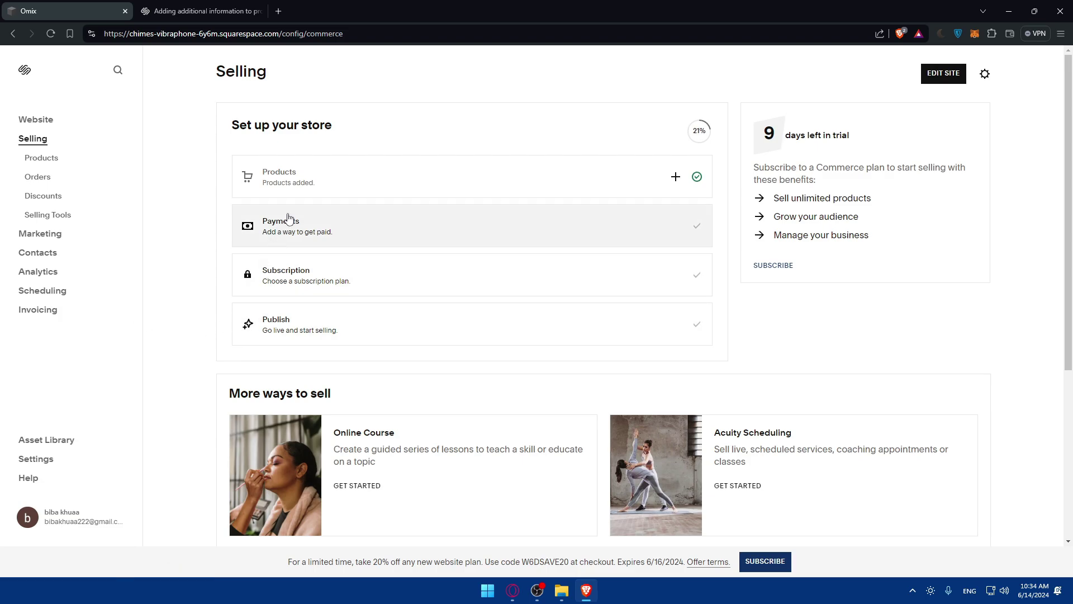
left_click(289, 218)
scroll(559, 330, "down", 2)
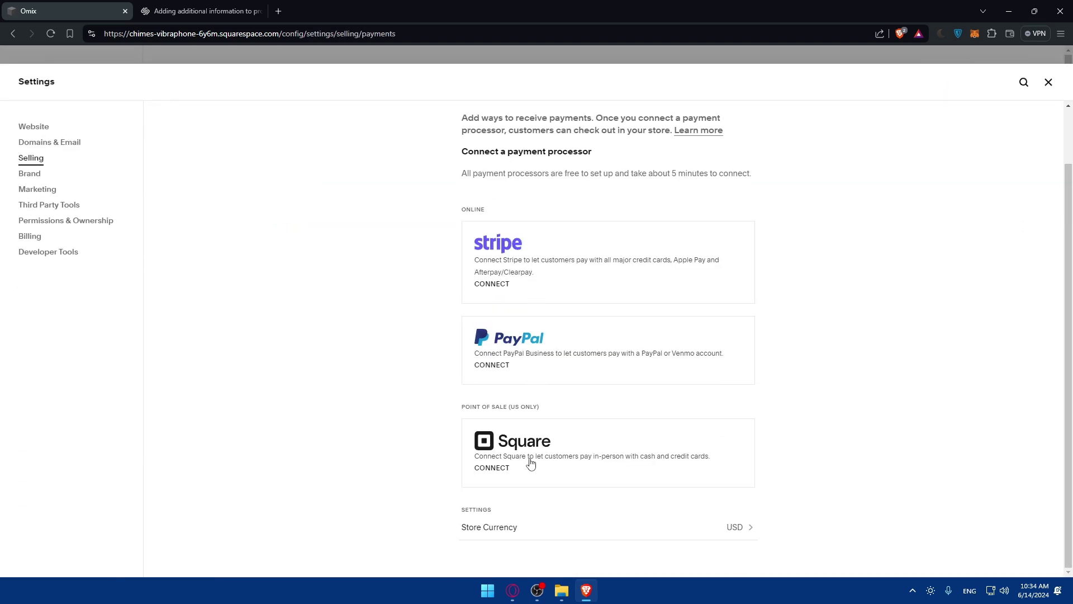
left_click(528, 351)
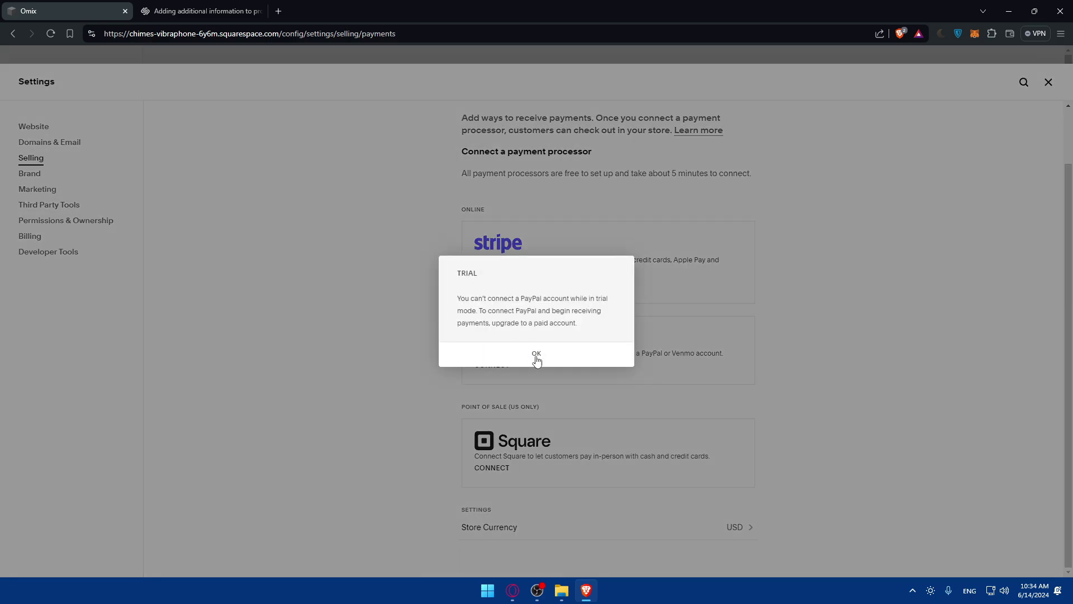
left_click(536, 358)
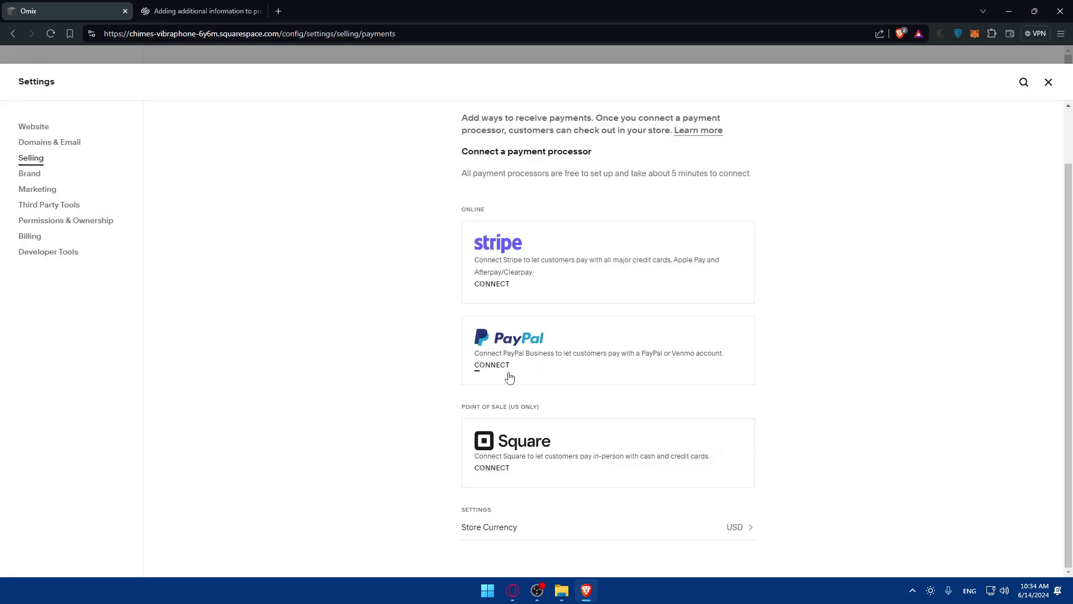
left_click(505, 370)
left_click(547, 352)
left_click(511, 279)
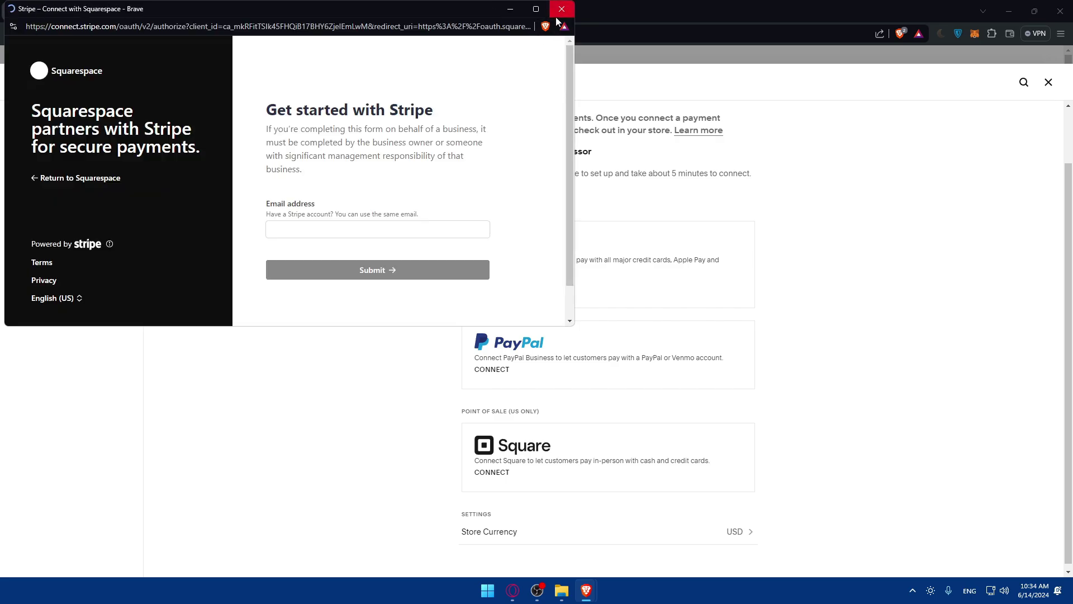
- Sign in to Stripe with the account e-mail and password
left_click(383, 230)
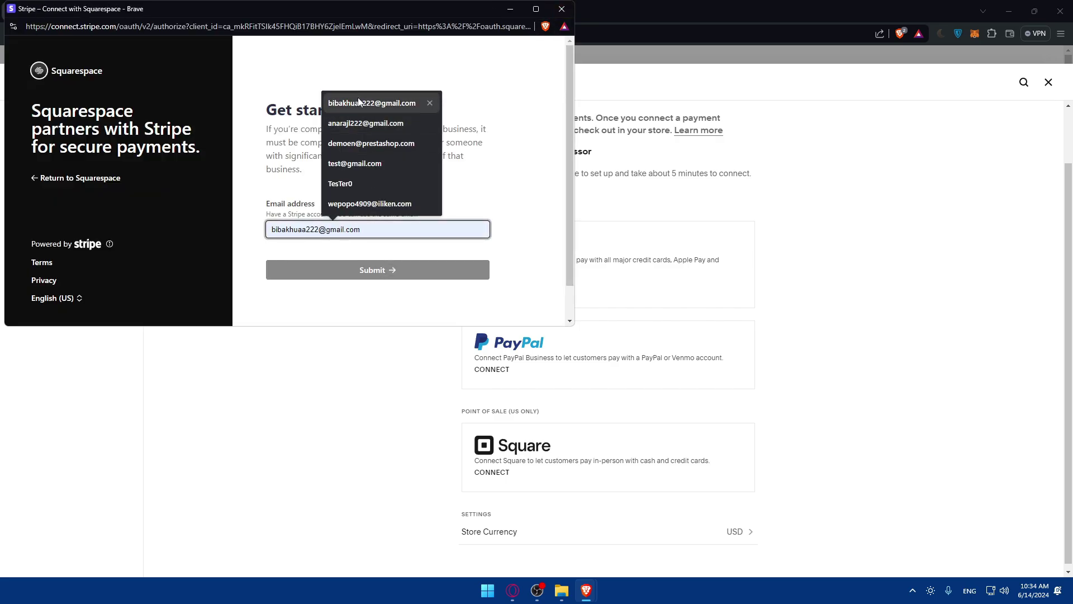
left_click(376, 103)
left_click(386, 282)
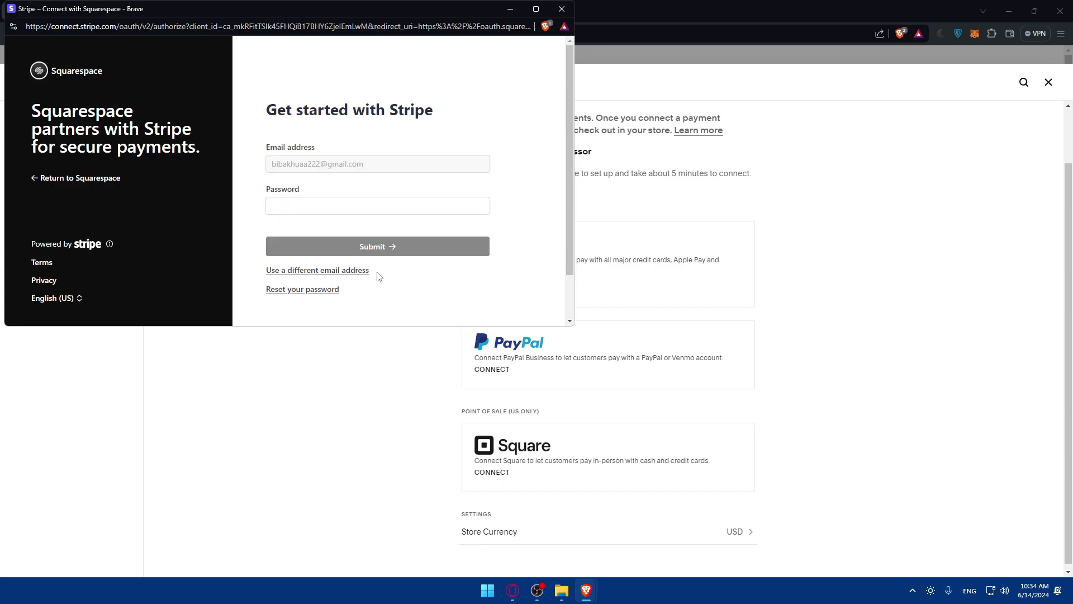
left_click(365, 209)
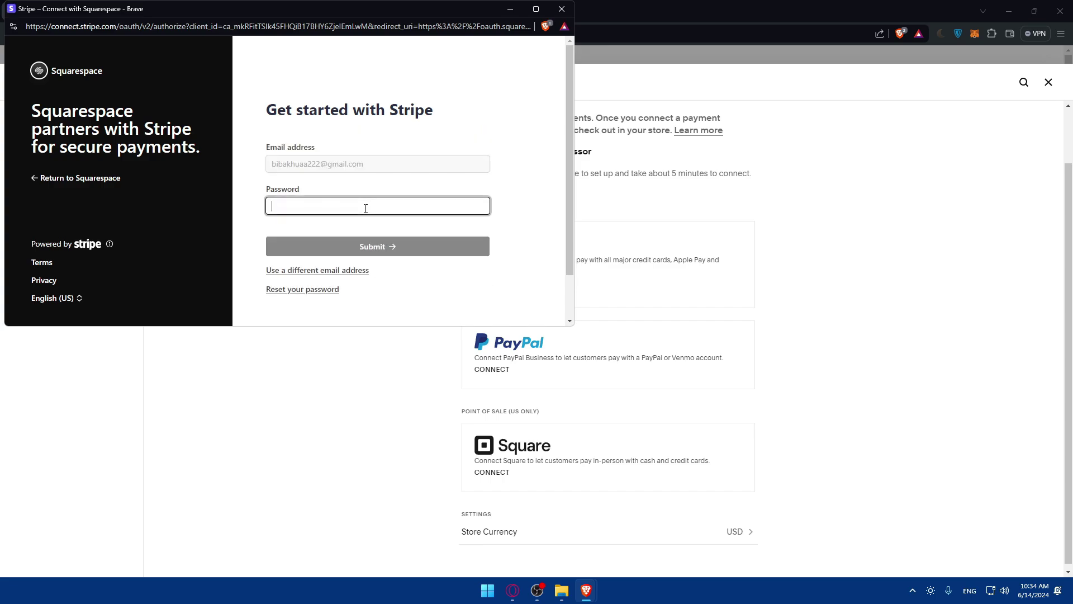
type("••")
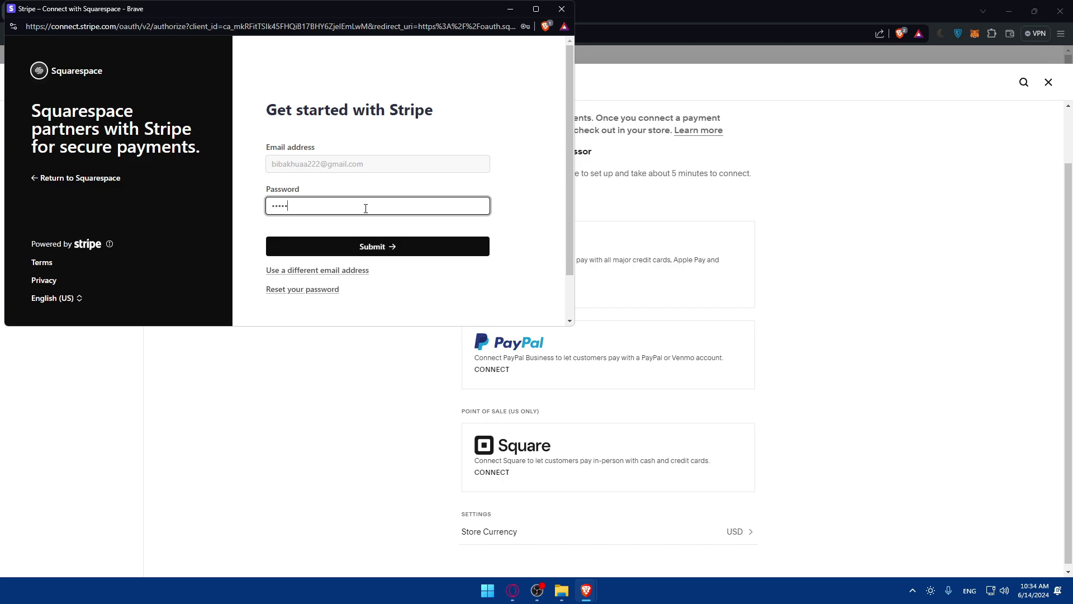
type("••••••••")
left_click(380, 248)
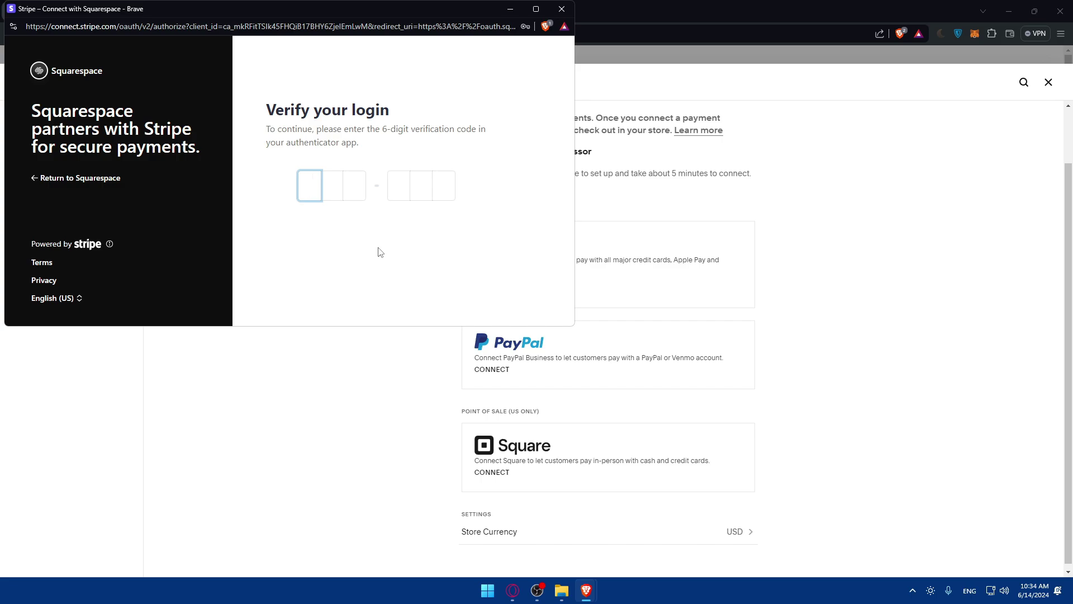
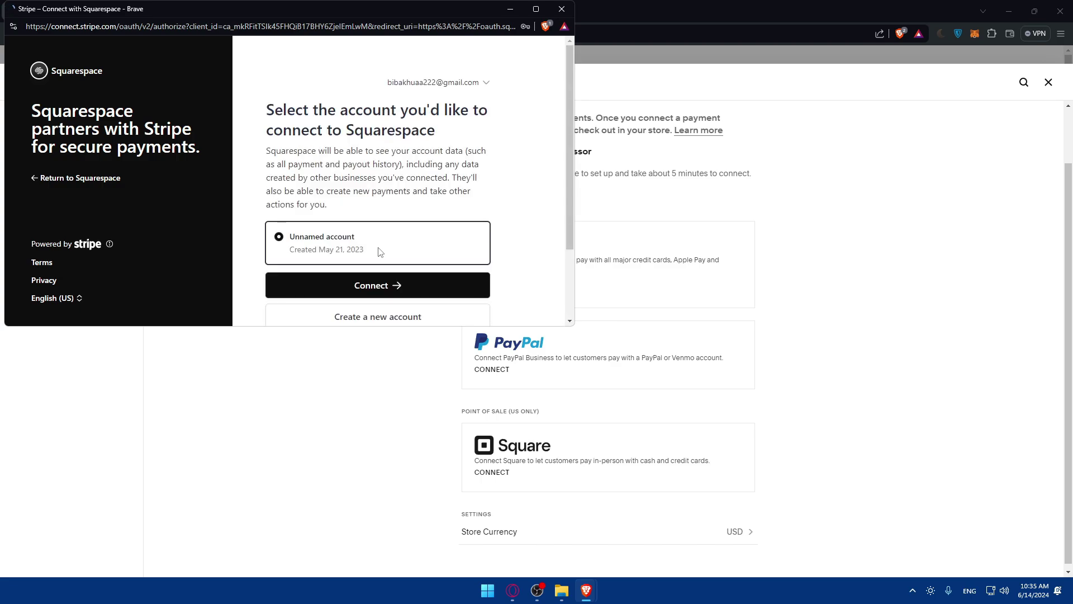
- Enter the verification code, connect the Stripe account, then close the window at personal details
left_click(393, 285)
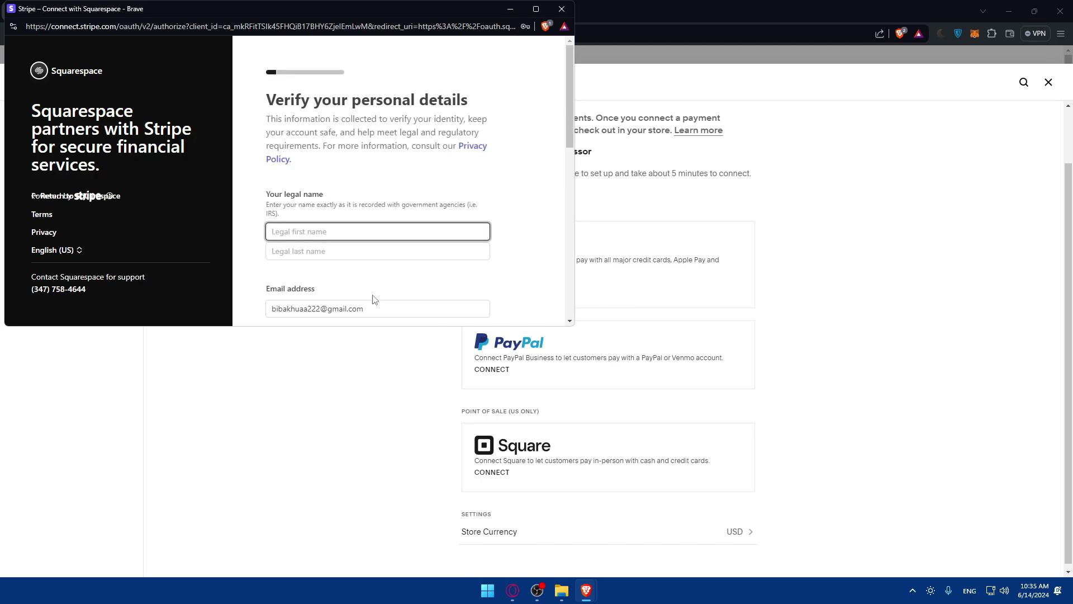
scroll(333, 258, "down", 5)
scroll(364, 253, "up", 5)
left_click(561, 9)
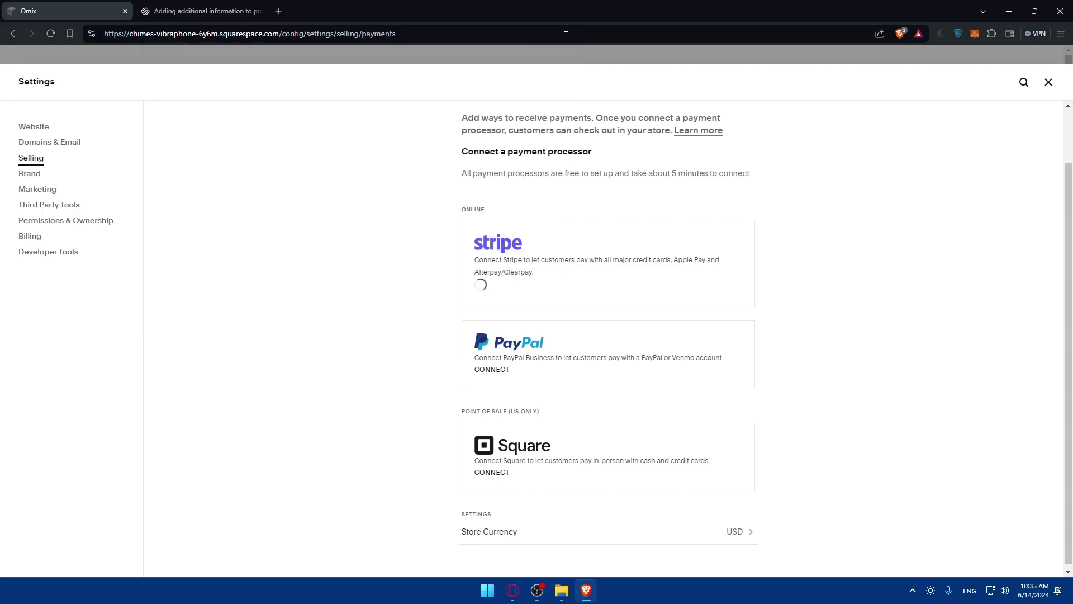
left_click(491, 471)
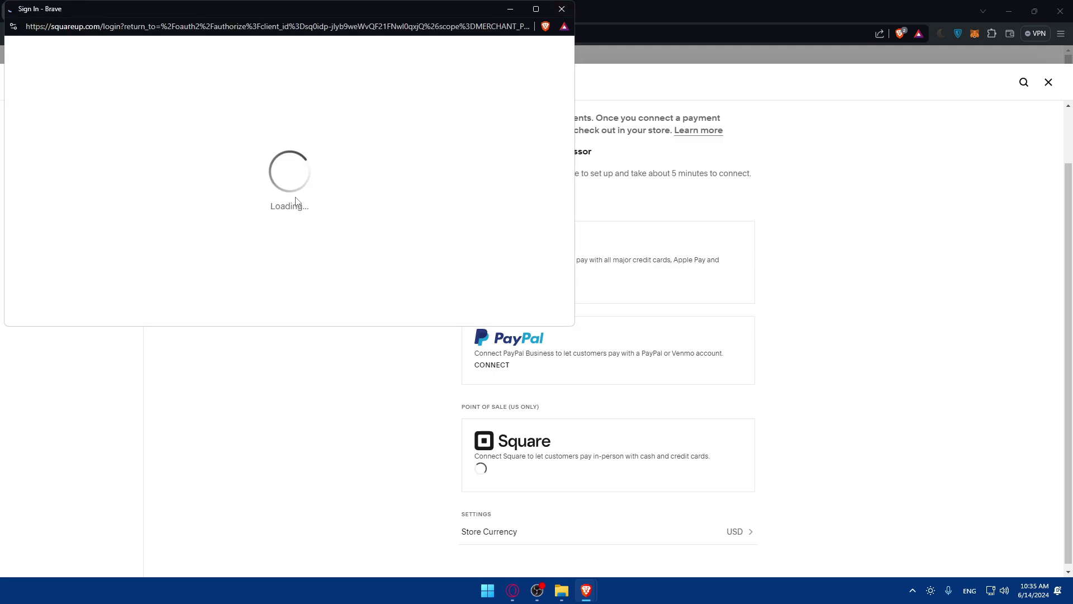
left_click(227, 186)
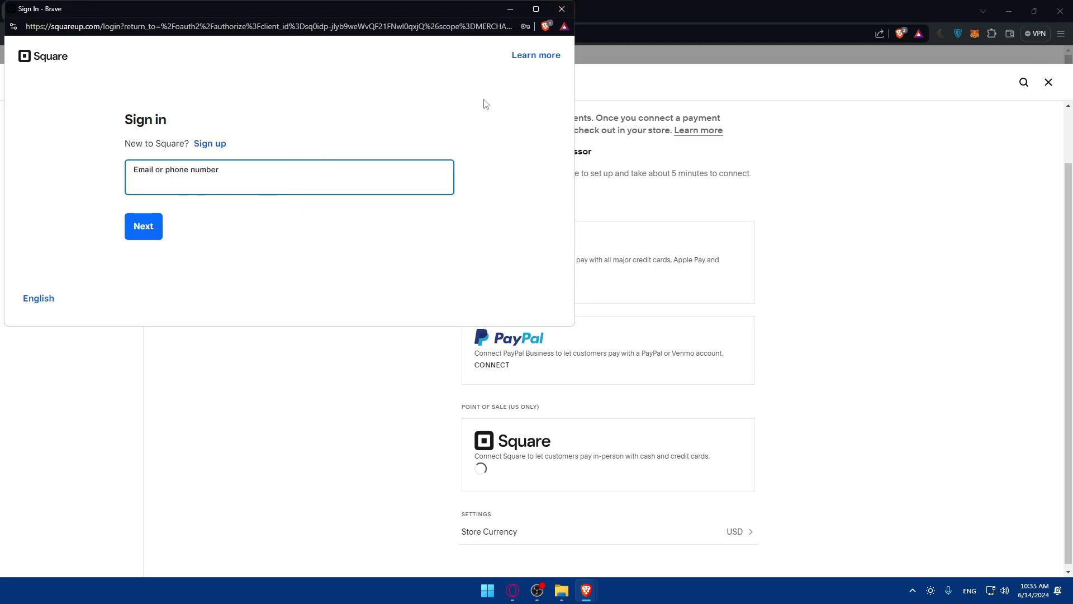
left_click(561, 9)
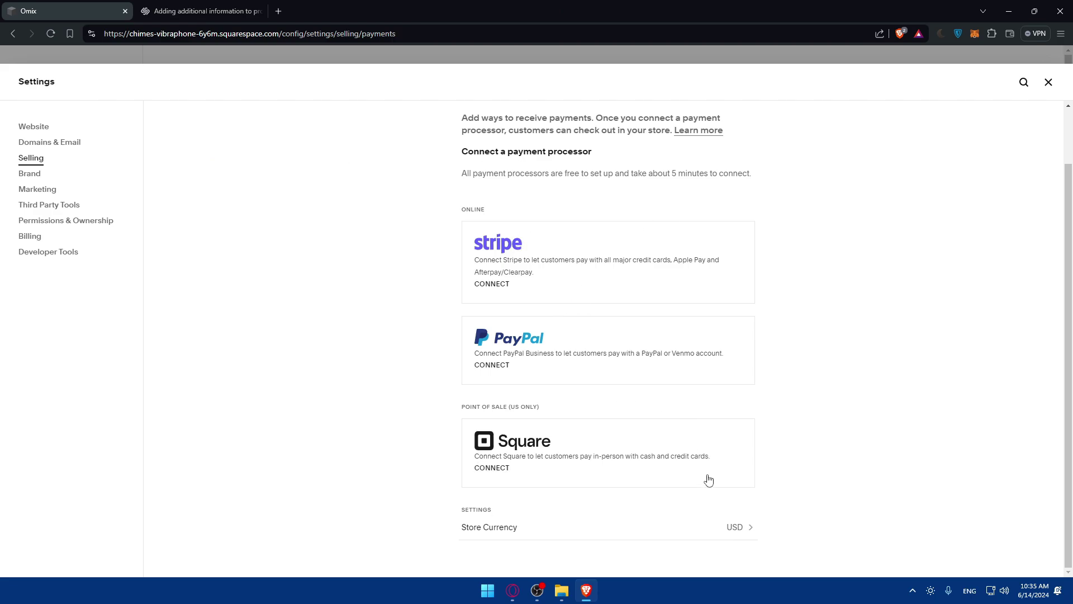
- Close settings, reopen the 'test' product and place the cursor in its empty Additional Info block
left_click(1048, 82)
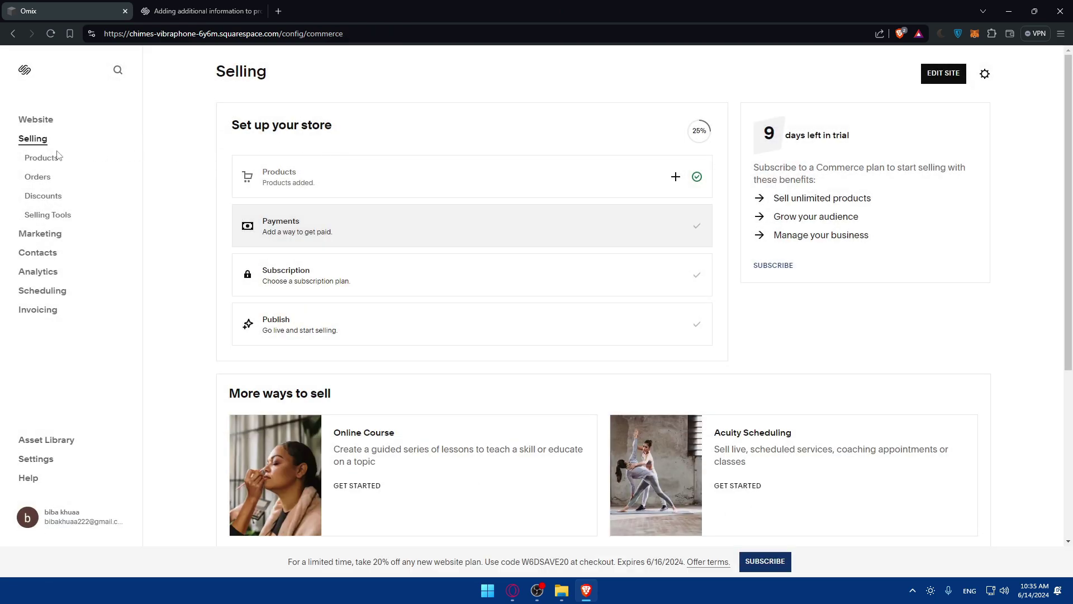
left_click(350, 178)
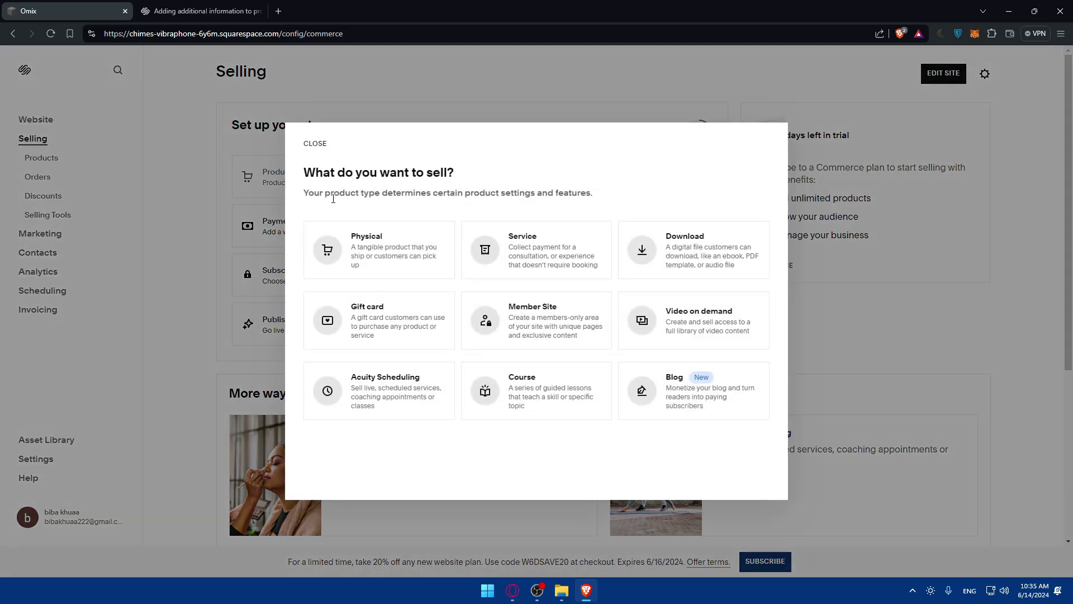
left_click(185, 219)
left_click(41, 158)
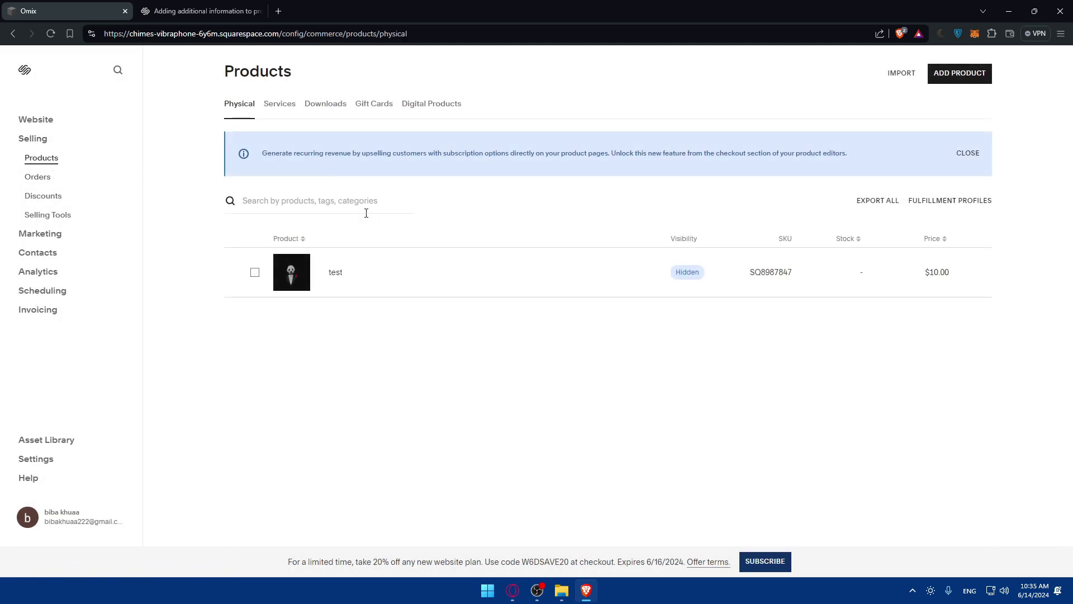
left_click(291, 275)
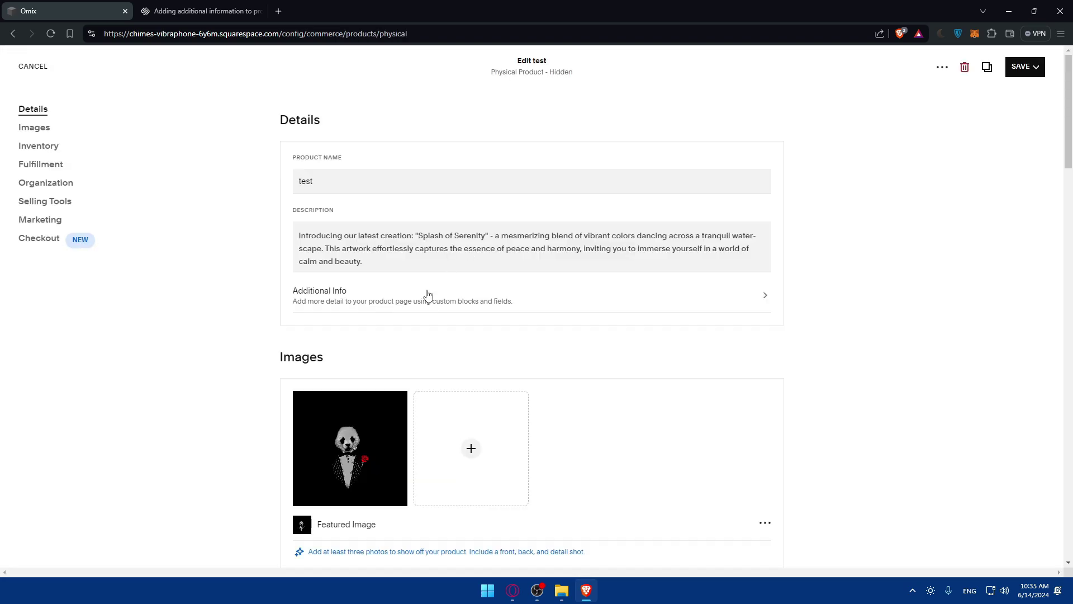
left_click(412, 297)
left_click(151, 191)
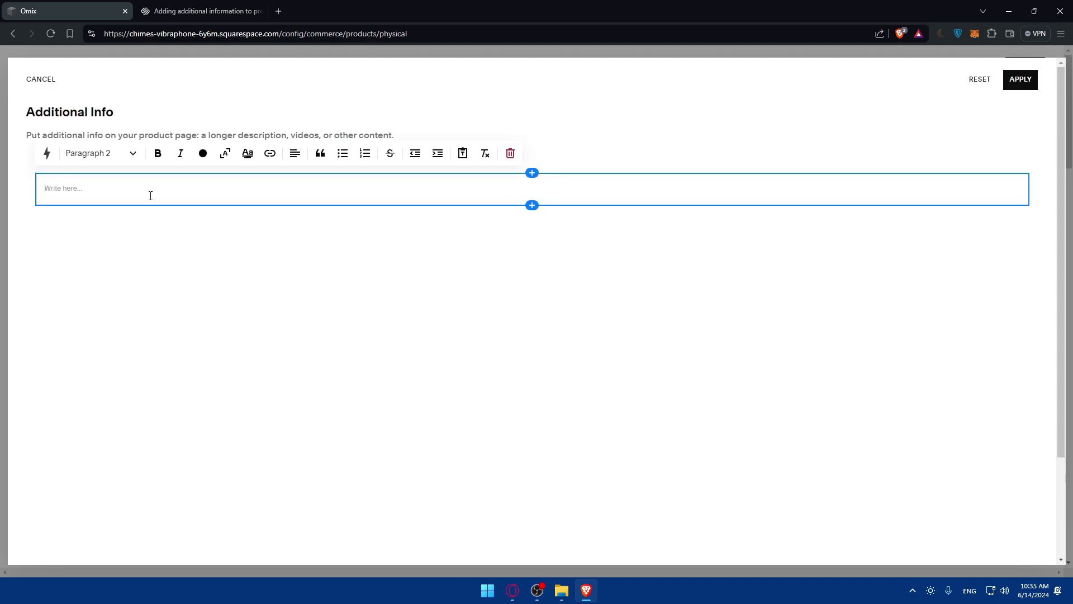
left_click(222, 7)
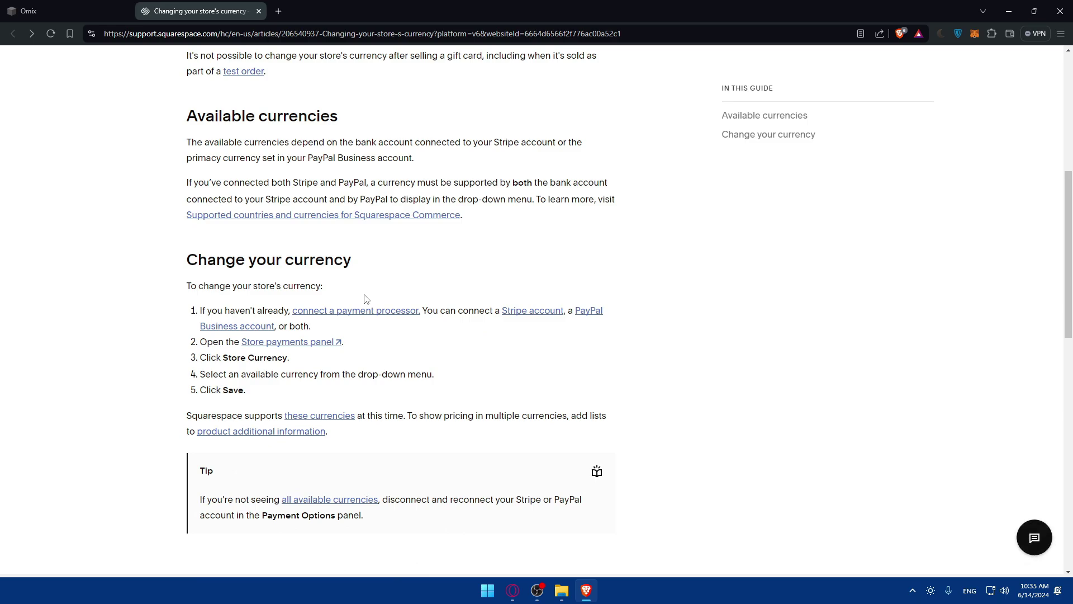
scroll(366, 299, "down", 2)
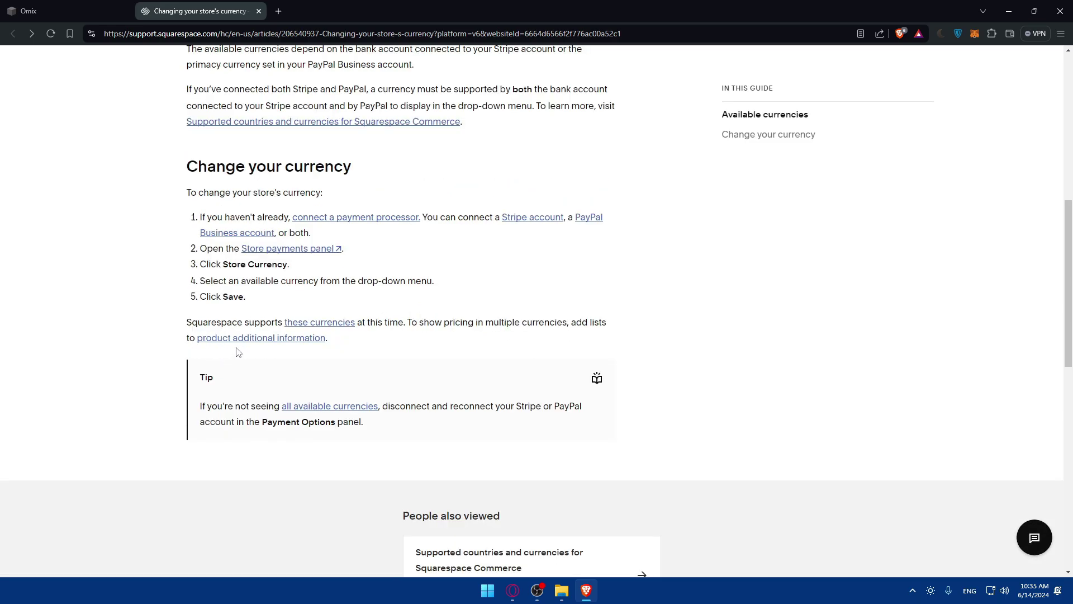
- Back in the Additional Info editor, browse the block list and close it without adding a block
left_click(100, 10)
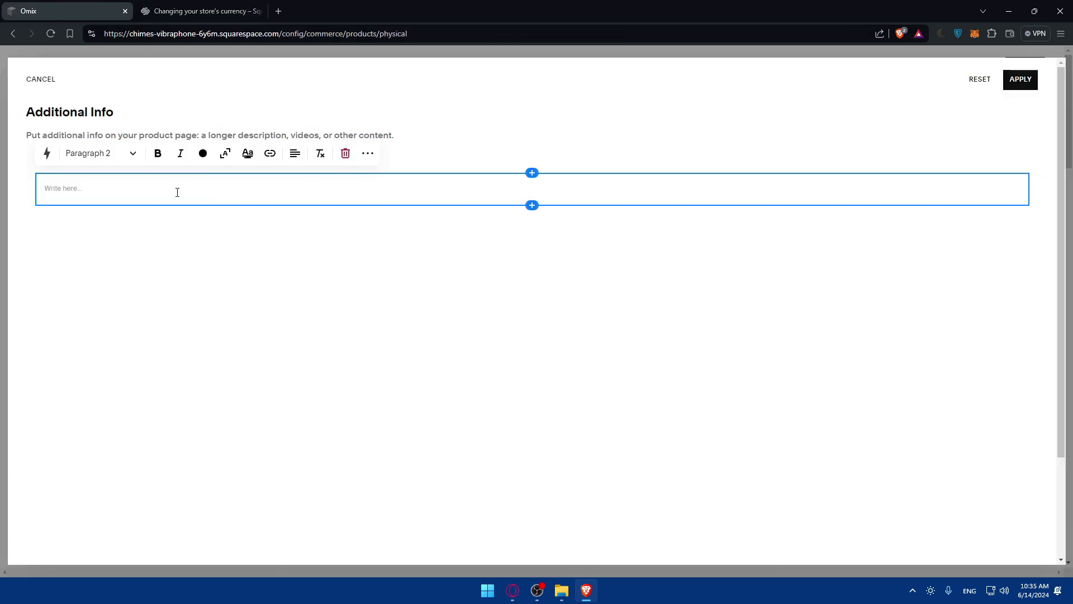
left_click(532, 207)
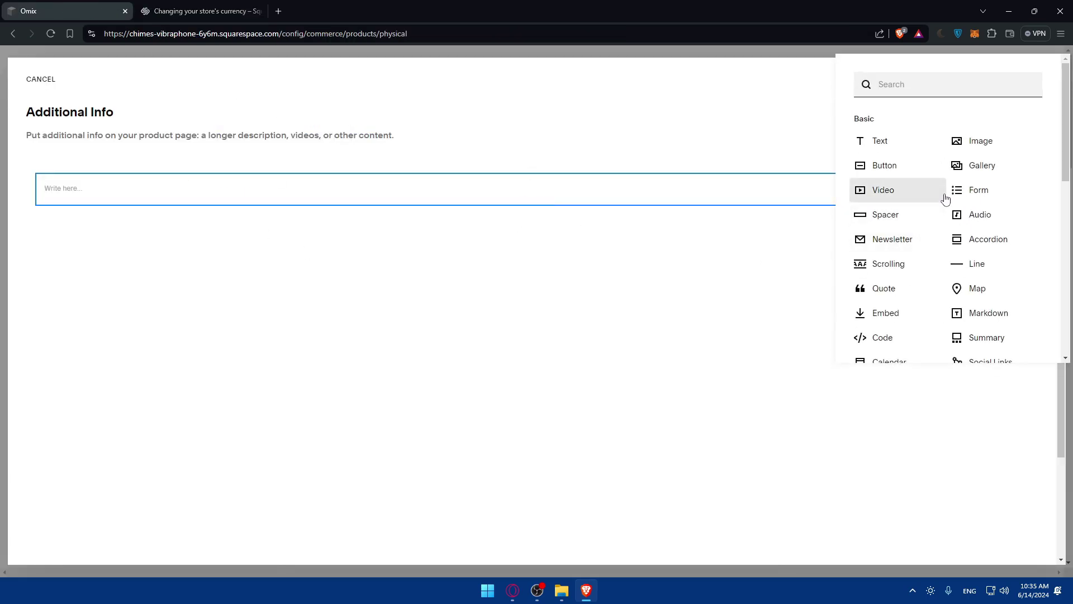
scroll(908, 240, "down", 2)
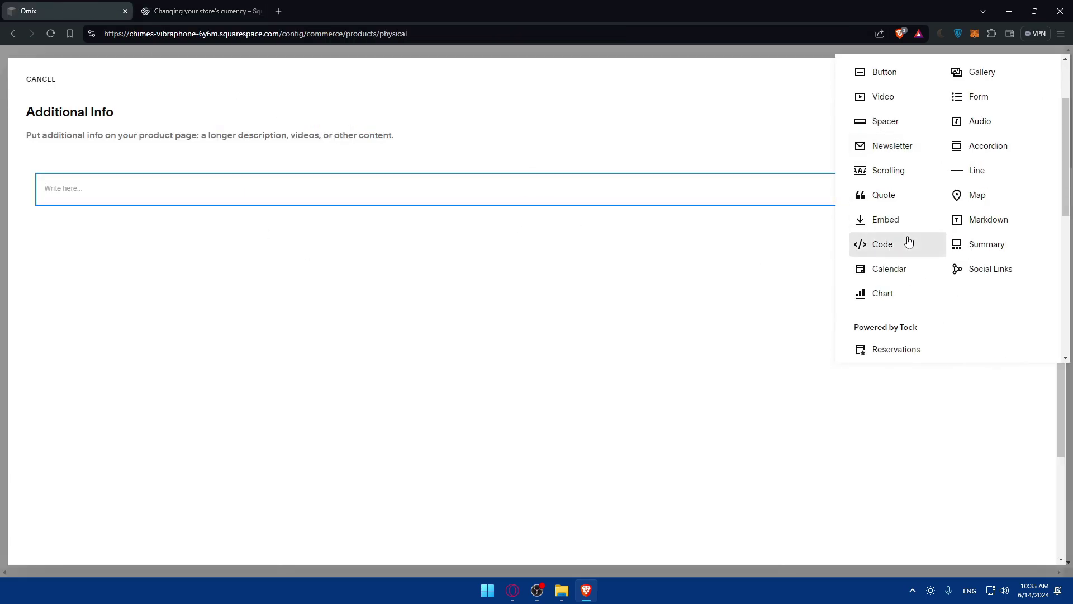
left_click(766, 270)
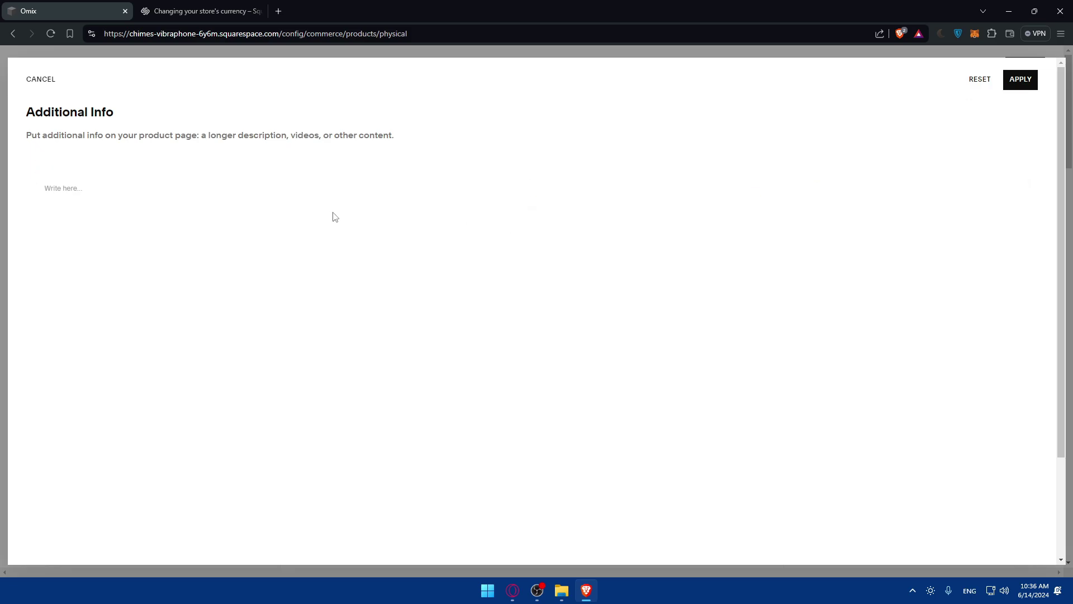
- Enter the prices 'jpy 20 eur 10' in the Additional Info text block
left_click(276, 194)
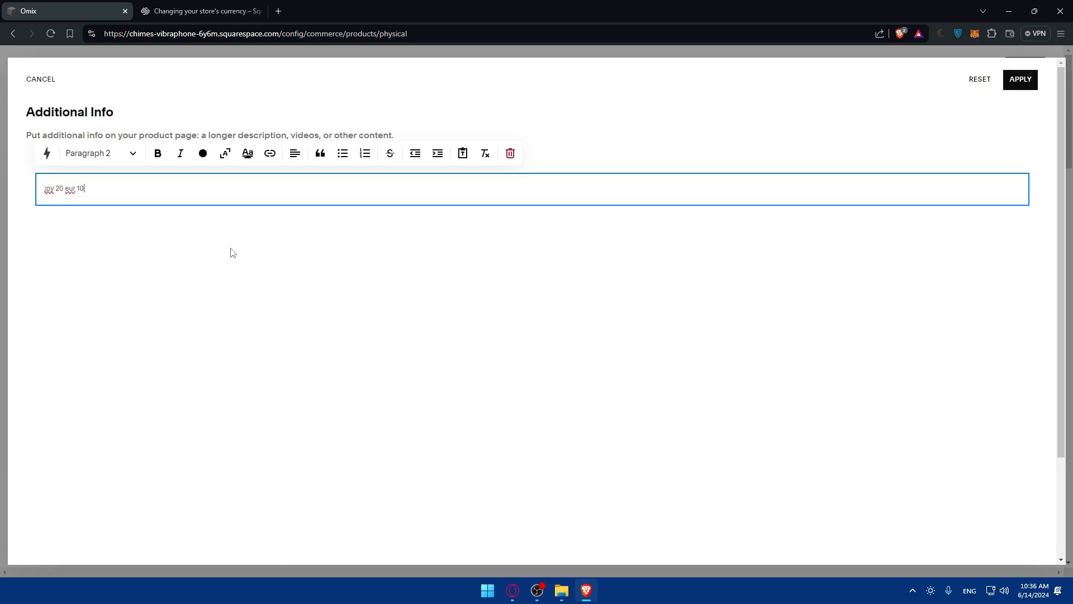
left_click(98, 170)
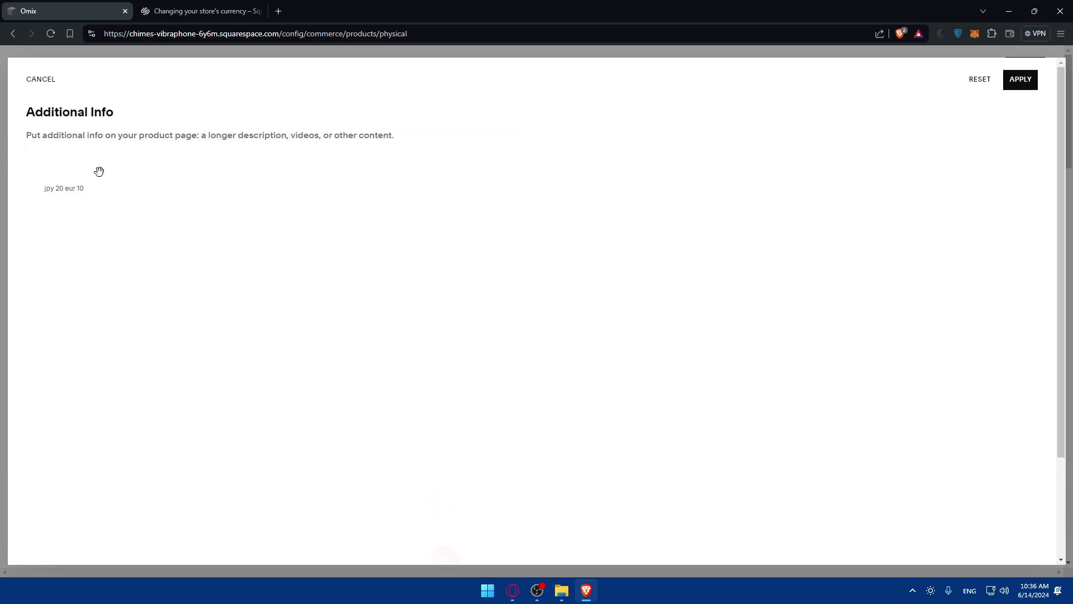
left_click(248, 179)
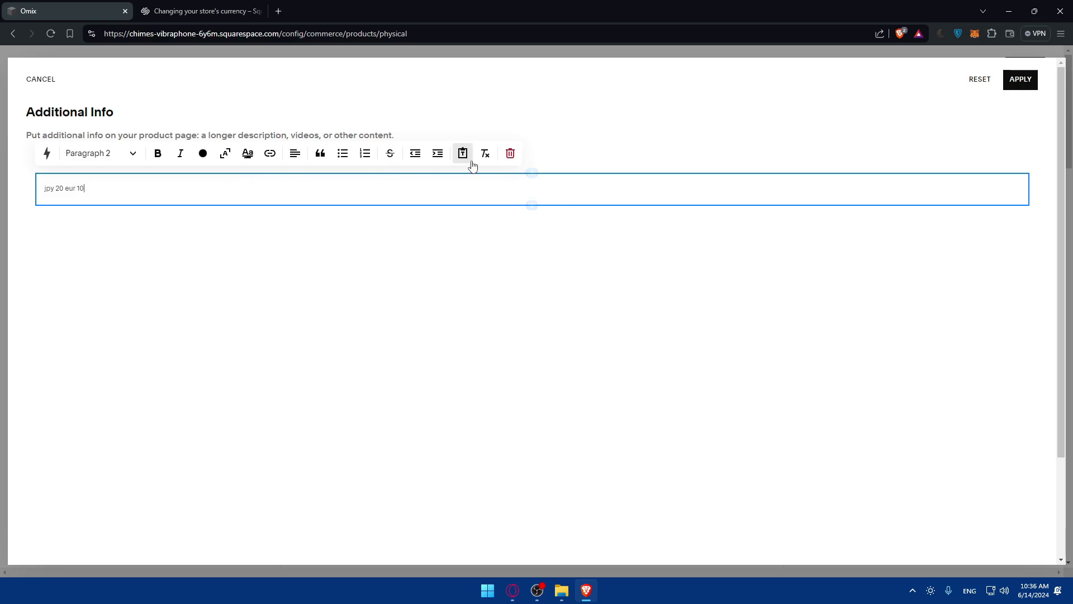
- Delete the 'jpy 20 eur 10' text block and apply the Additional Info changes
left_click(510, 153)
left_click(597, 345)
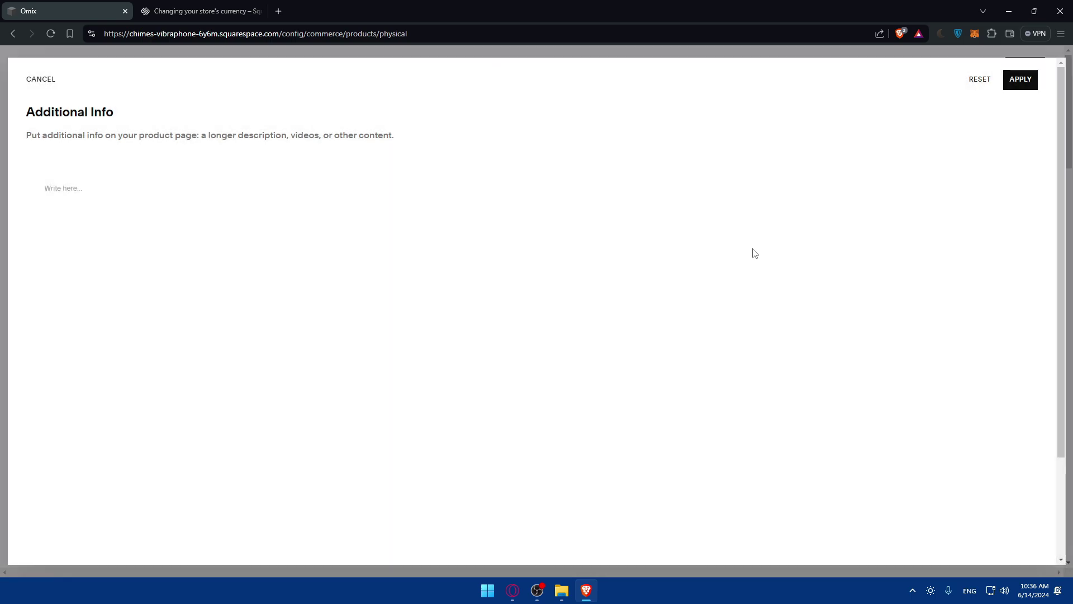
left_click(1009, 80)
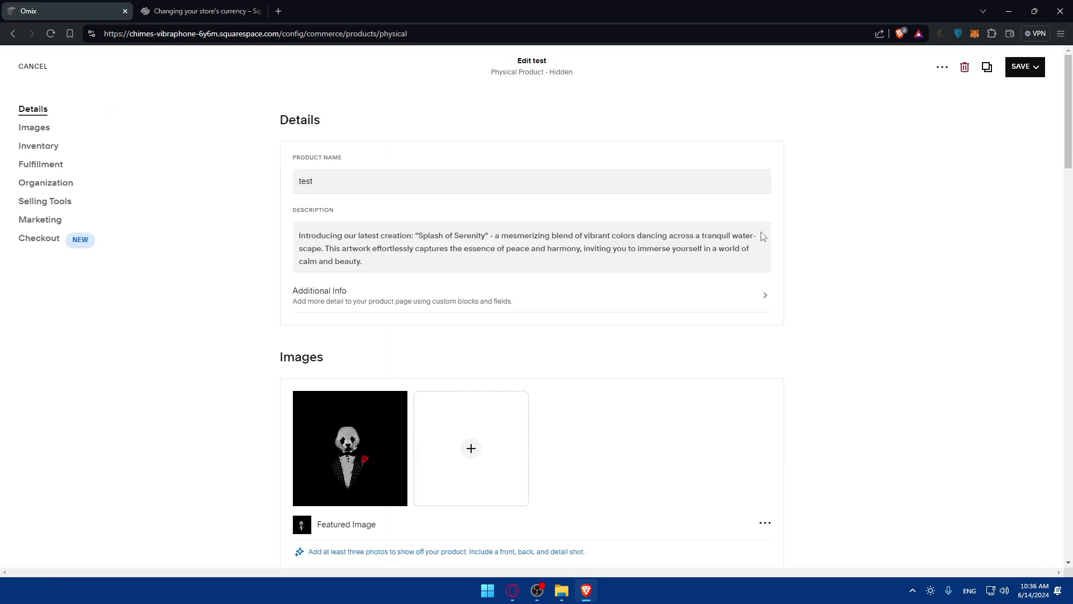
- Switch to the 'Changing your store's currency' help article
scroll(538, 306, "down", 5)
scroll(539, 307, "up", 5)
left_click(193, 11)
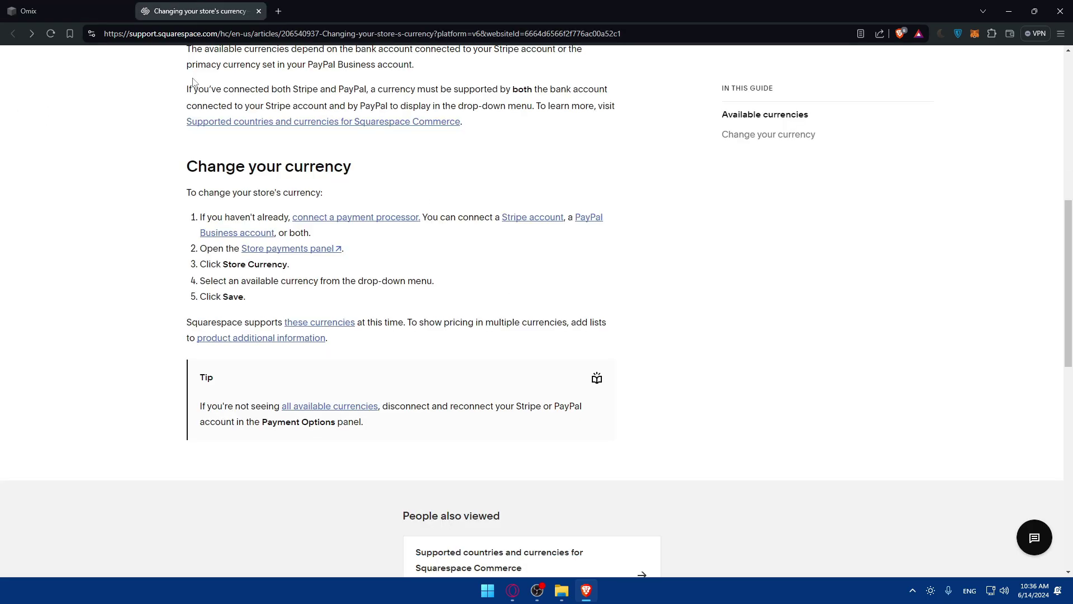